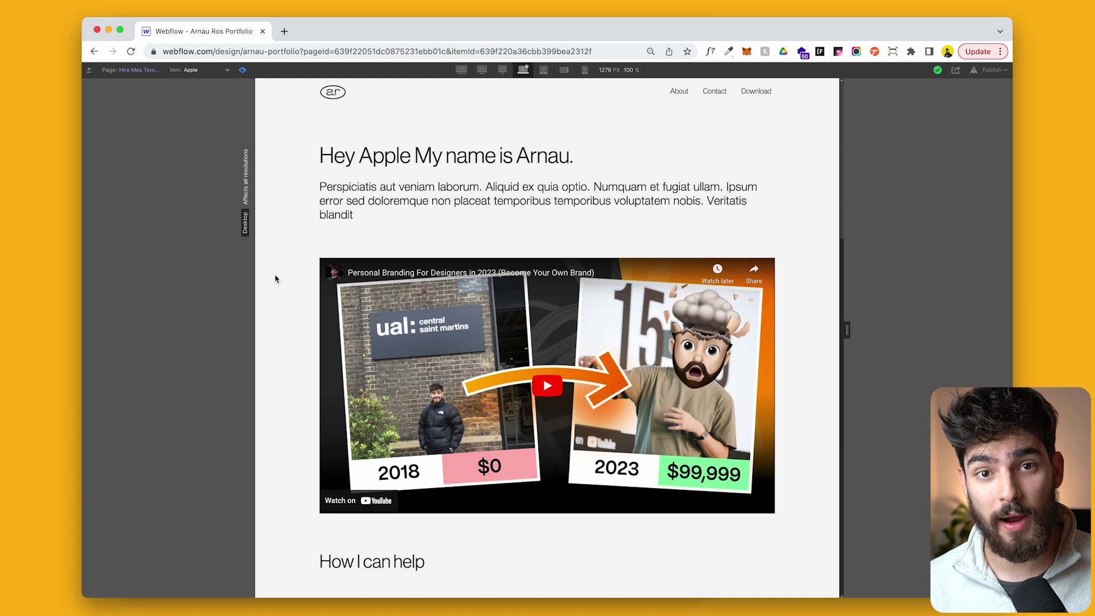
- Scroll through the Hire Mes template preview personalized for Apple
{"action": "scroll", "coordinate": [275, 278], "scroll_direction": "down", "scroll_amount": 2}
{"action": "scroll", "coordinate": [275, 279], "scroll_direction": "up", "scroll_amount": 2}
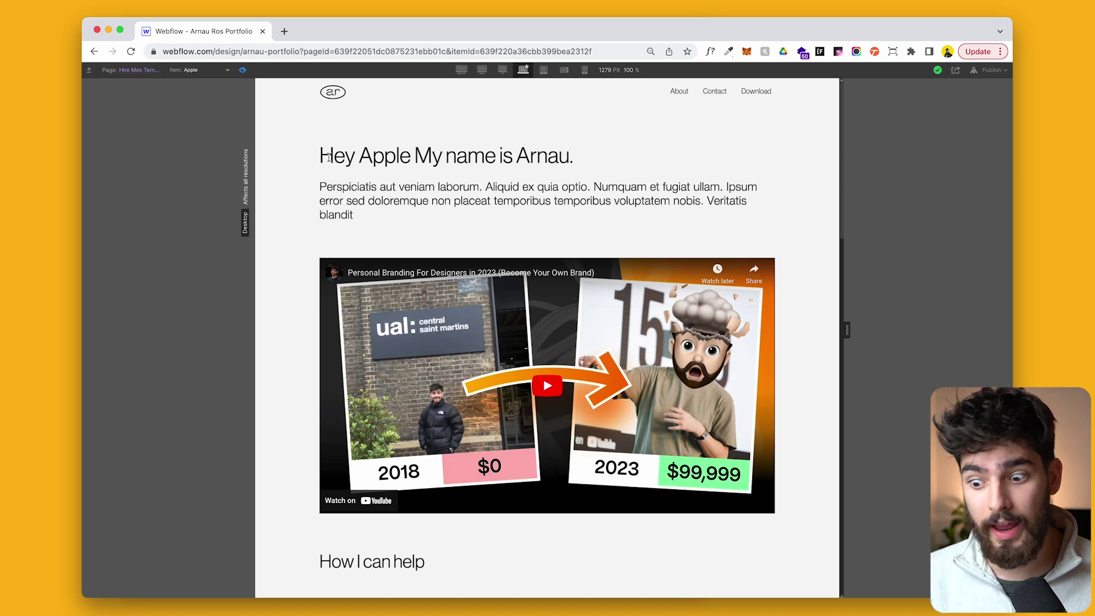
{"action": "scroll", "coordinate": [459, 157], "scroll_direction": "down", "scroll_amount": 5}
{"action": "scroll", "coordinate": [433, 239], "scroll_direction": "up", "scroll_amount": 5}
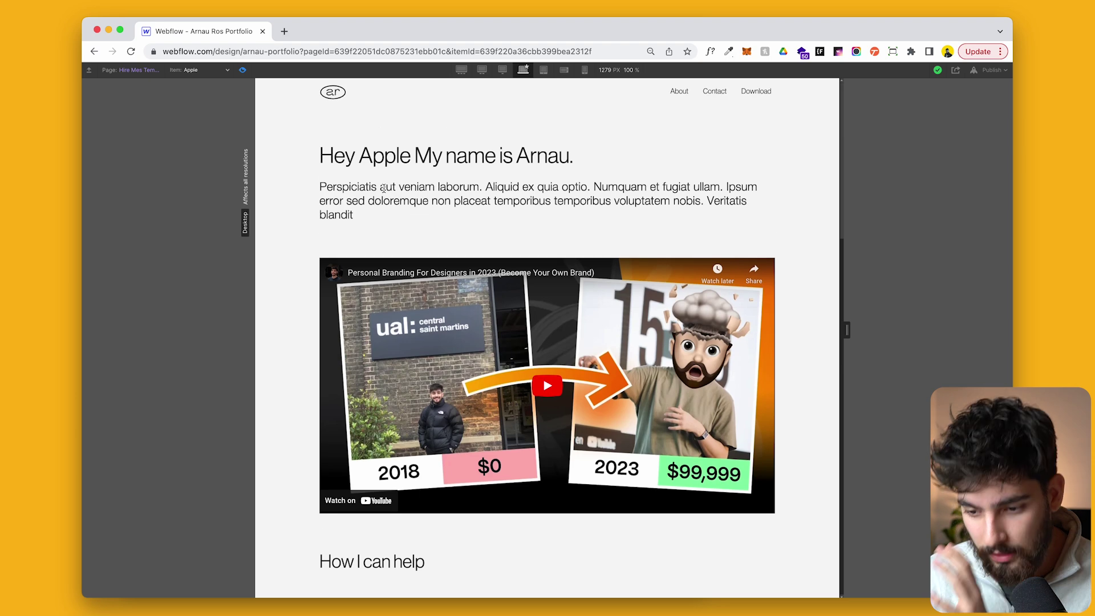
{"action": "scroll", "coordinate": [417, 301], "scroll_direction": "down", "scroll_amount": 5}
{"action": "scroll", "coordinate": [417, 300], "scroll_direction": "down", "scroll_amount": 3}
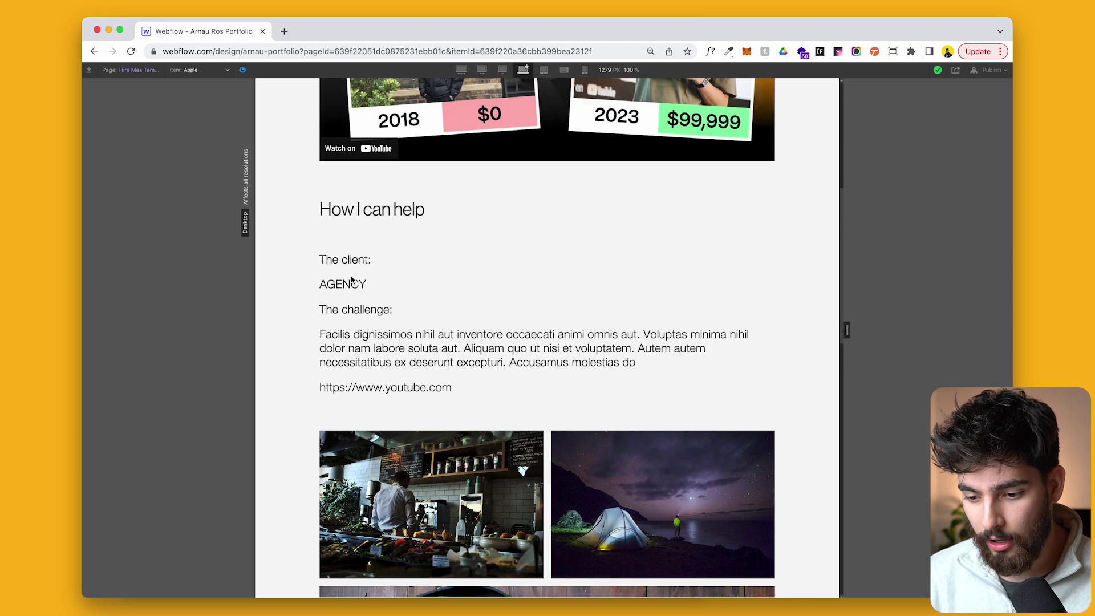
{"action": "scroll", "coordinate": [352, 280], "scroll_direction": "down", "scroll_amount": 6}
{"action": "scroll", "coordinate": [351, 279], "scroll_direction": "down", "scroll_amount": 15}
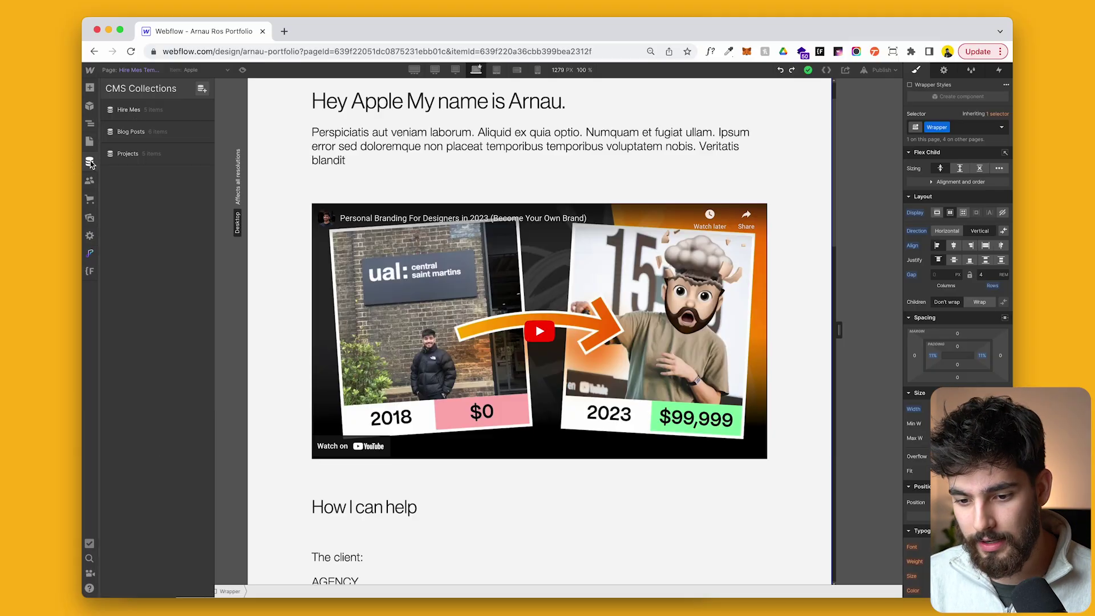
- View the Hire Mes items, then inspect the Neque Quia Quam Omnis entry in Projects
{"action": "left_click", "coordinate": [149, 112]}
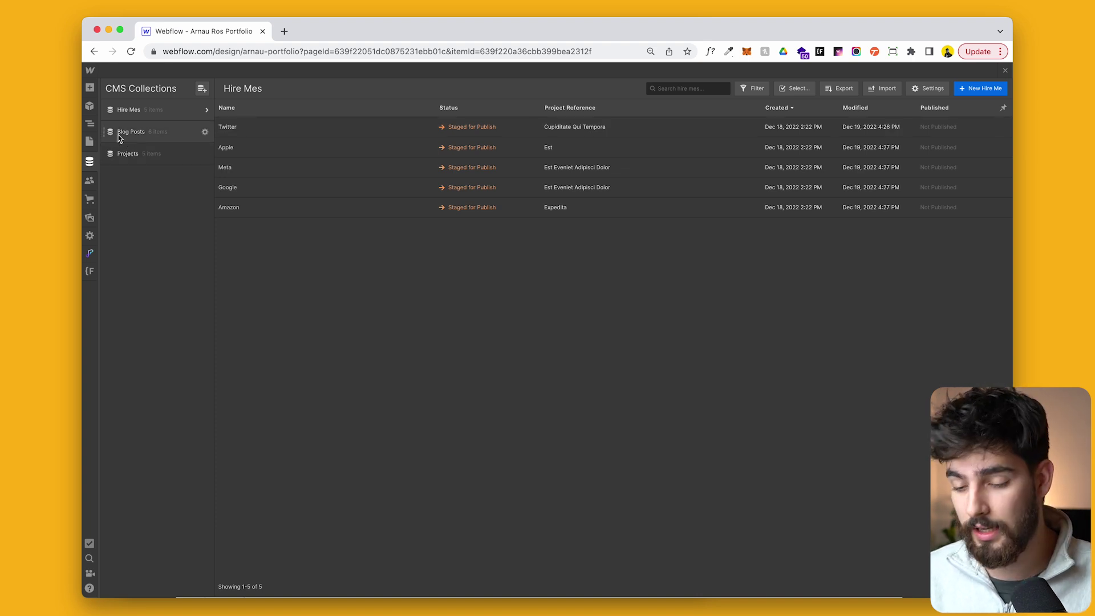
{"action": "left_click", "coordinate": [143, 160]}
{"action": "left_click", "coordinate": [317, 131]}
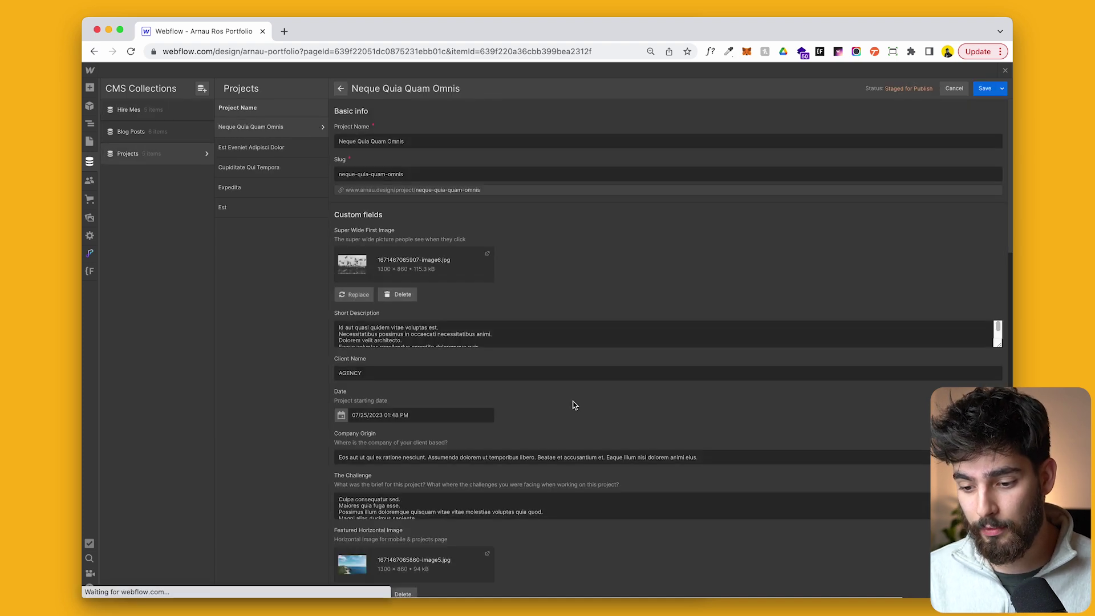
{"action": "scroll", "coordinate": [575, 403], "scroll_direction": "down", "scroll_amount": 10}
{"action": "scroll", "coordinate": [574, 405], "scroll_direction": "down", "scroll_amount": 4}
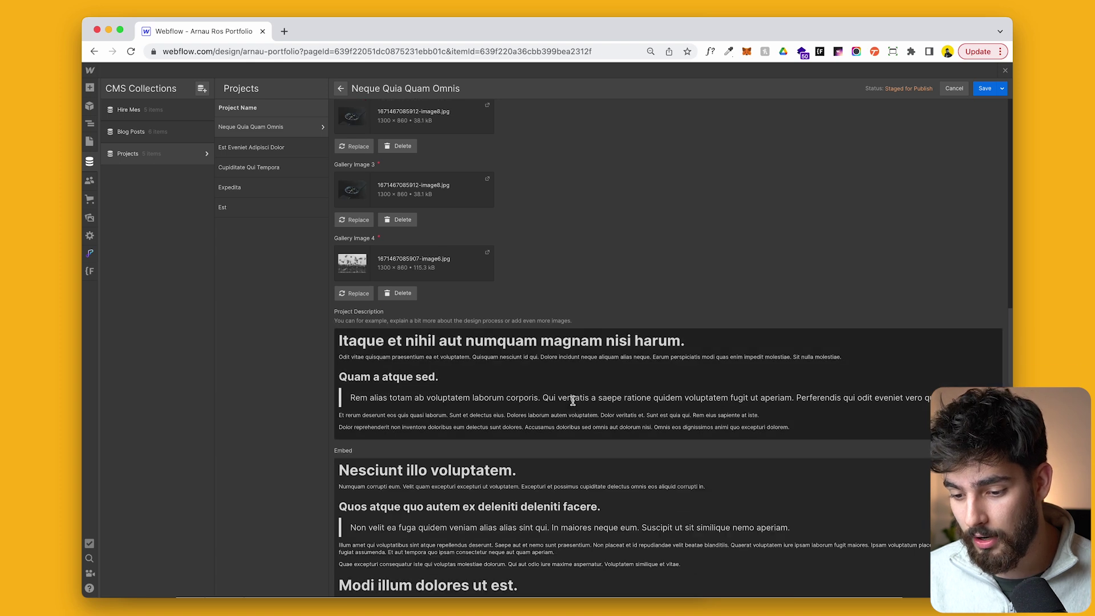
{"action": "scroll", "coordinate": [573, 400], "scroll_direction": "up", "scroll_amount": 15}
- Bring up the Twitter entry of Hire Mes and review its fields
{"action": "left_click", "coordinate": [170, 114]}
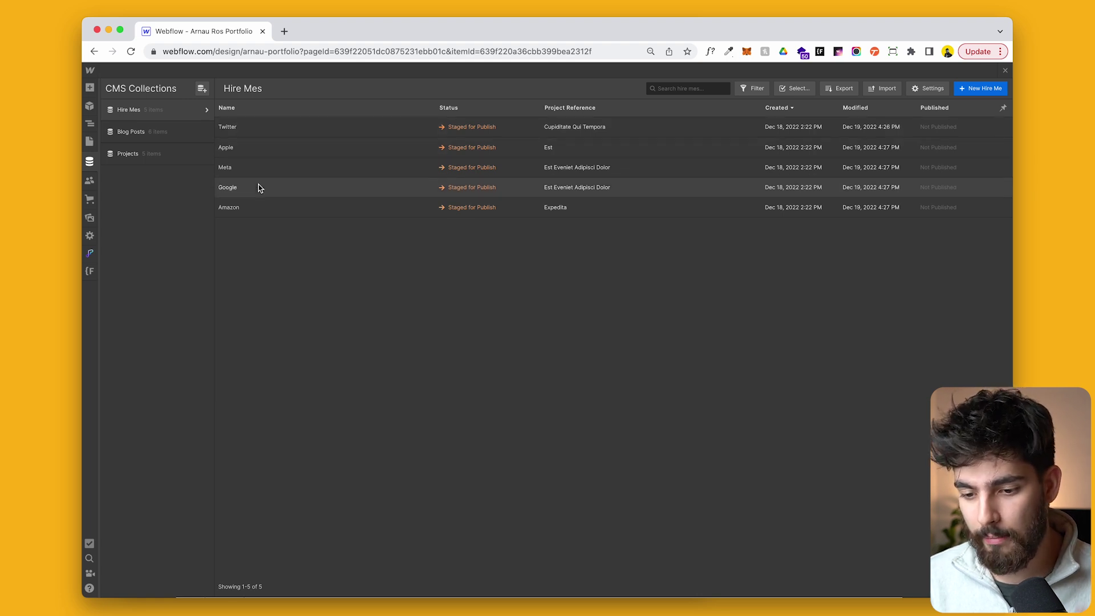
{"action": "left_click", "coordinate": [280, 132]}
{"action": "scroll", "coordinate": [533, 411], "scroll_direction": "down", "scroll_amount": 3}
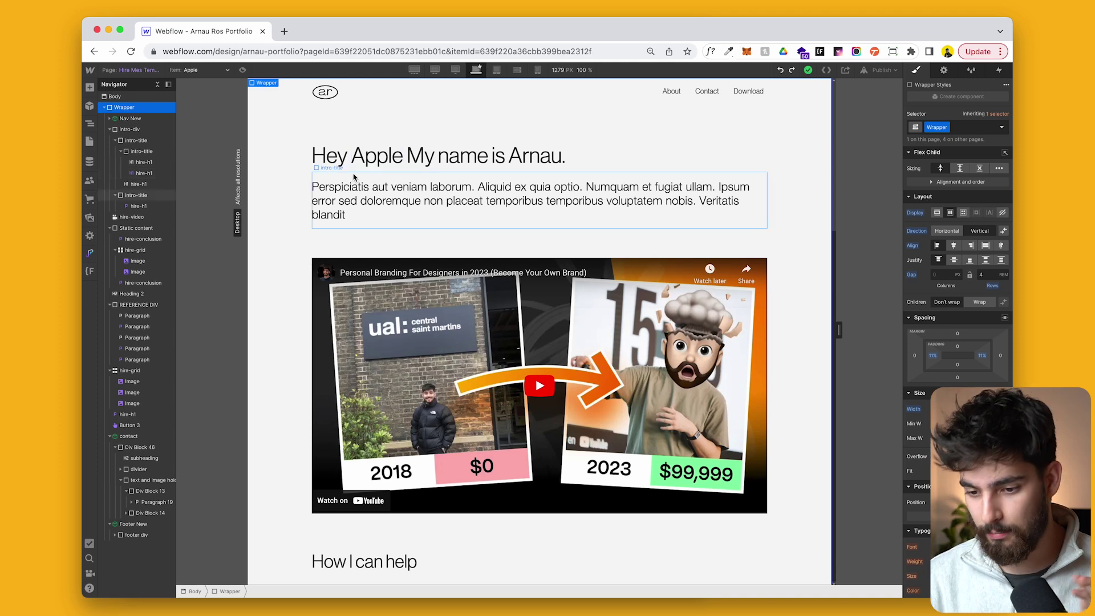
- Preview the Hire Mes template with the Google entry, then the Amazon entry
{"action": "left_click", "coordinate": [140, 69]}
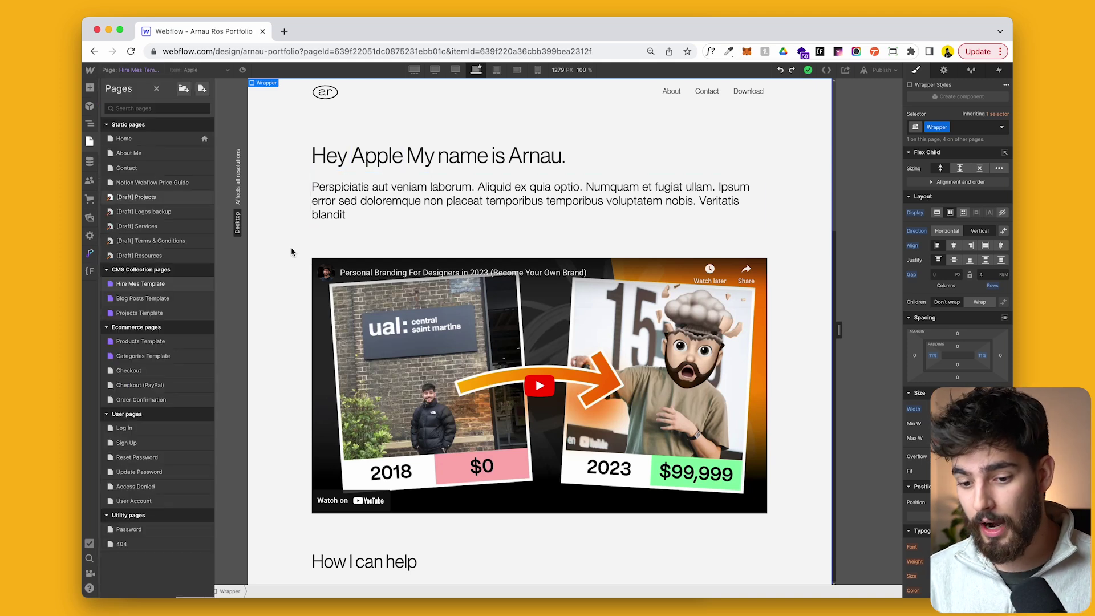
{"action": "left_click", "coordinate": [284, 150]}
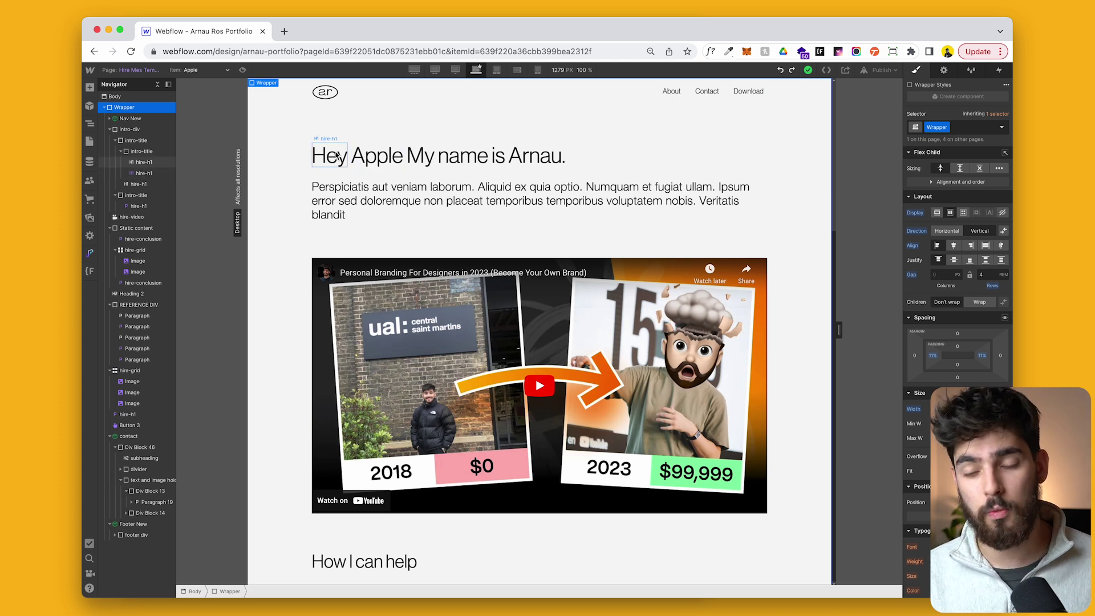
{"action": "left_click", "coordinate": [216, 73]}
{"action": "left_click", "coordinate": [192, 93]}
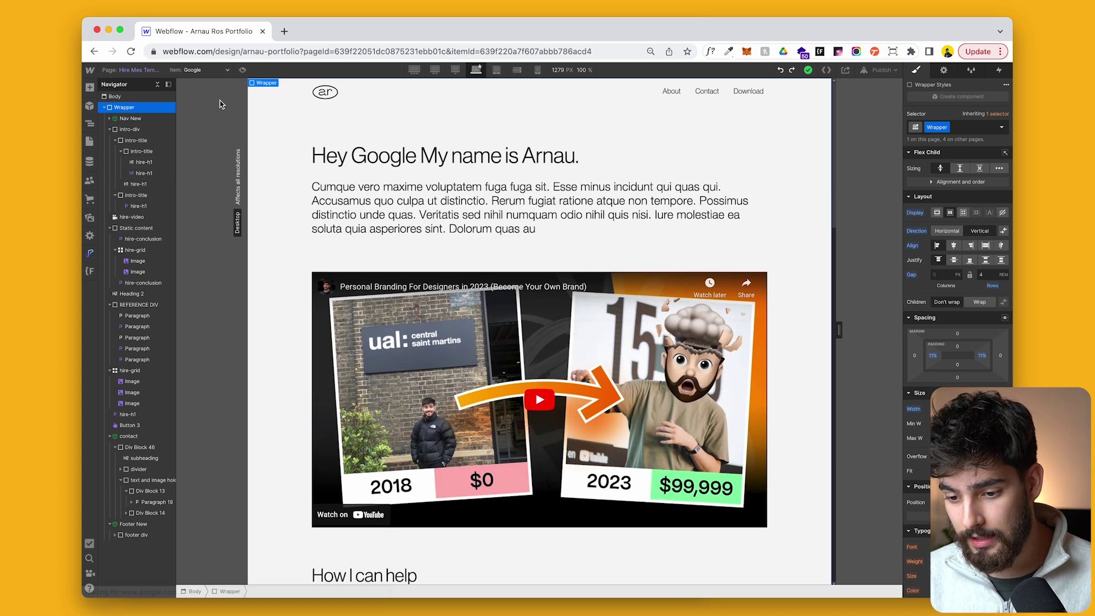
{"action": "left_click", "coordinate": [212, 70]}
{"action": "left_click", "coordinate": [211, 83]}
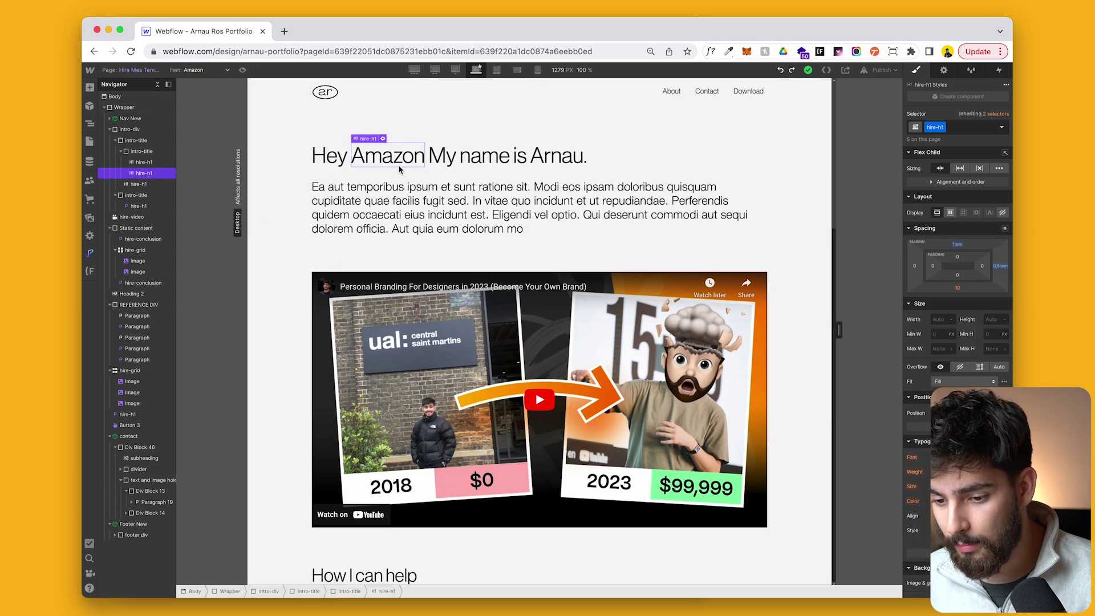
- Confirm the Amazon company heading pulls from the Name field, then select the intro paragraph
{"action": "left_click", "coordinate": [392, 157]}
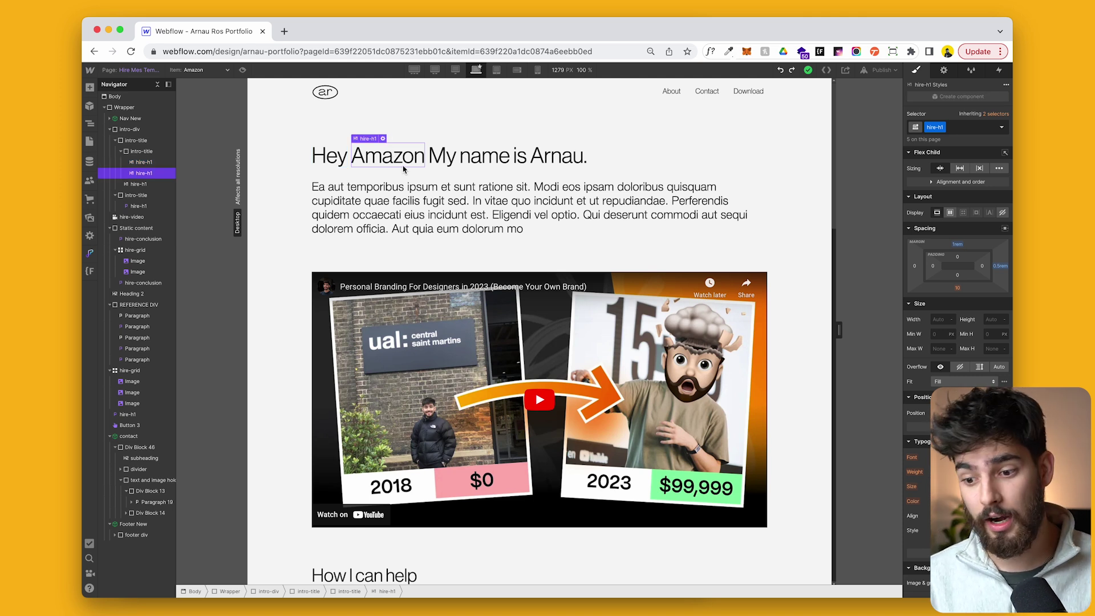
{"action": "left_click", "coordinate": [383, 139]}
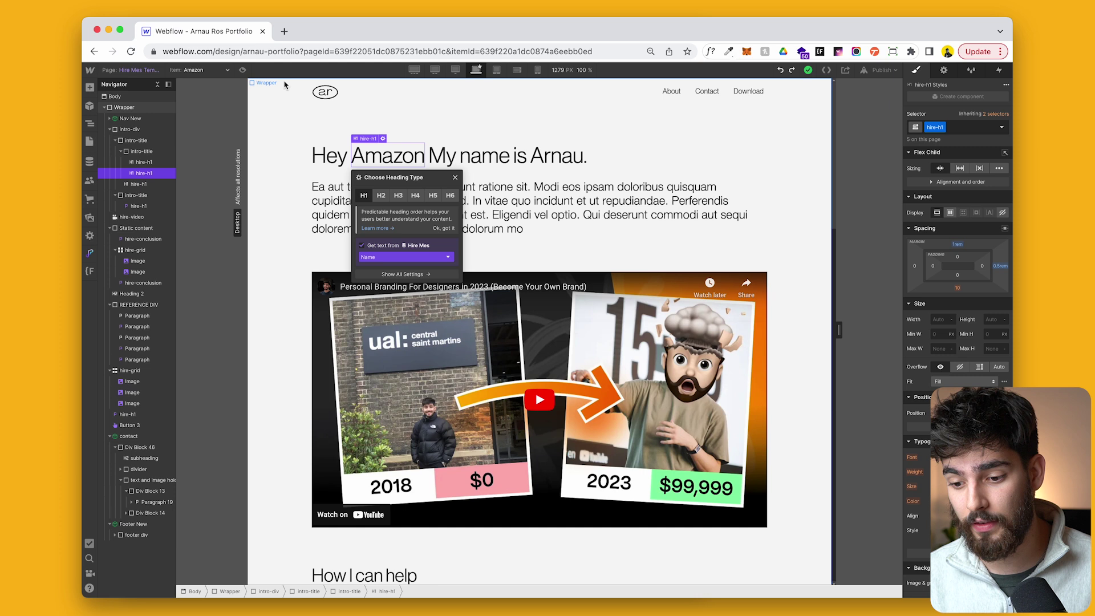
{"action": "left_click", "coordinate": [392, 260]}
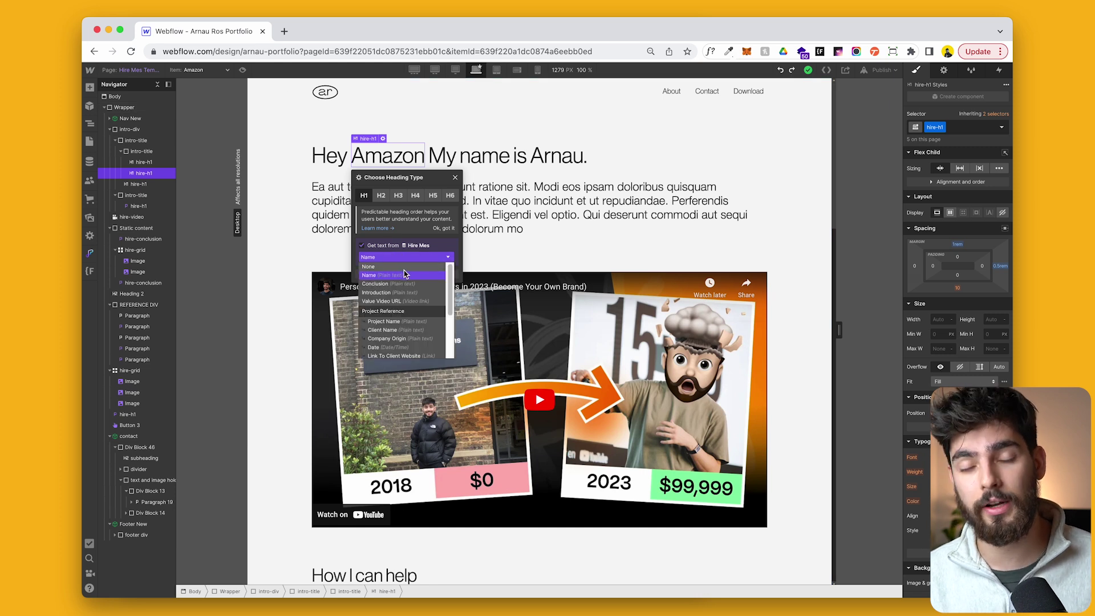
{"action": "left_click", "coordinate": [546, 204]}
{"action": "left_click", "coordinate": [501, 160]}
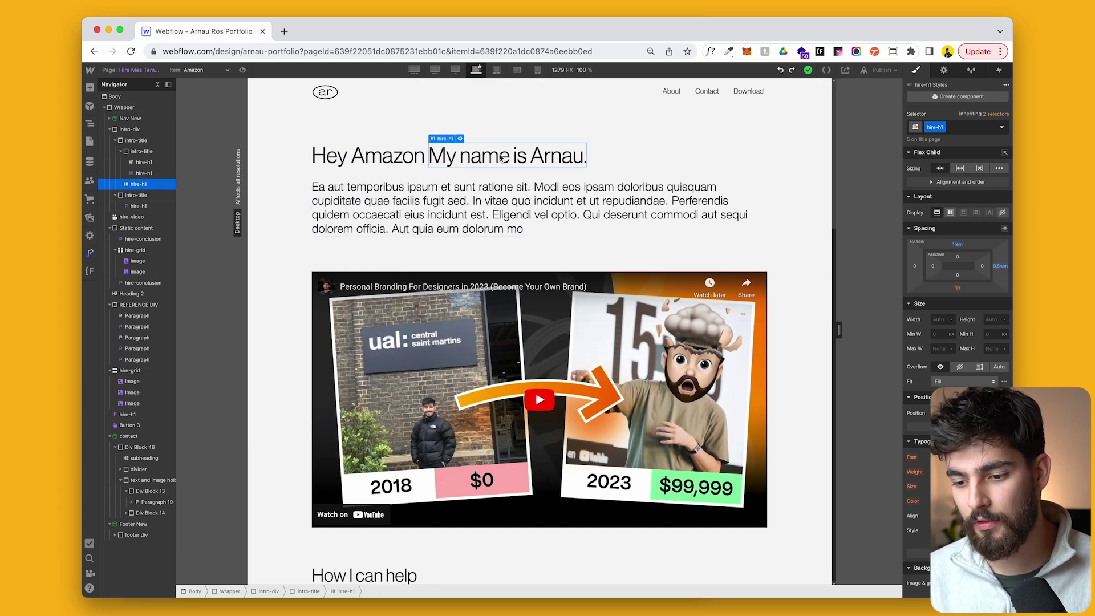
{"action": "left_click", "coordinate": [378, 211]}
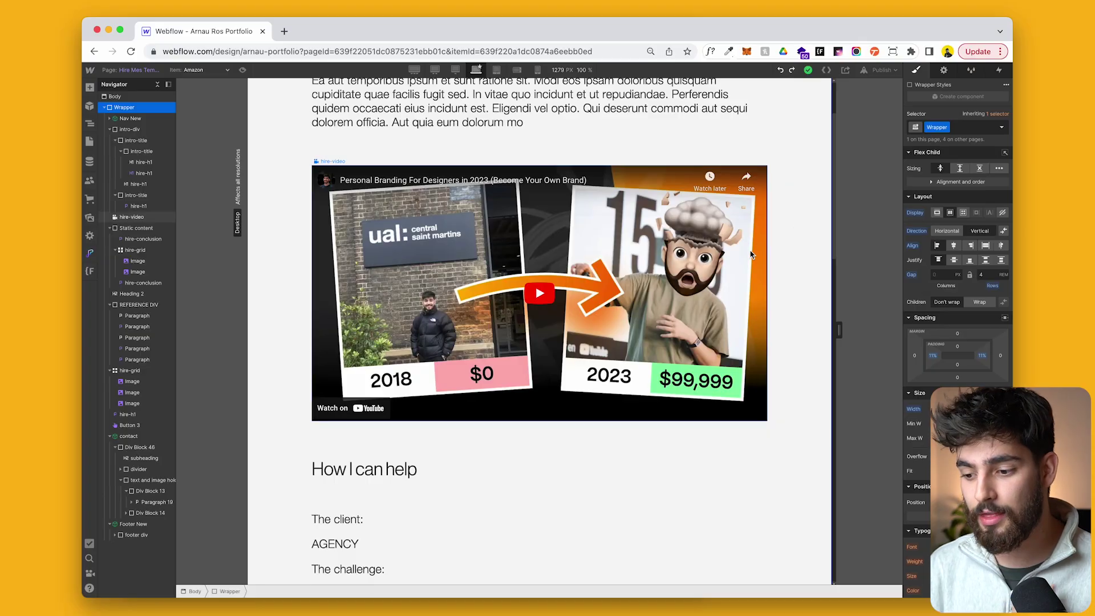
{"action": "scroll", "coordinate": [798, 328], "scroll_direction": "down", "scroll_amount": 2}
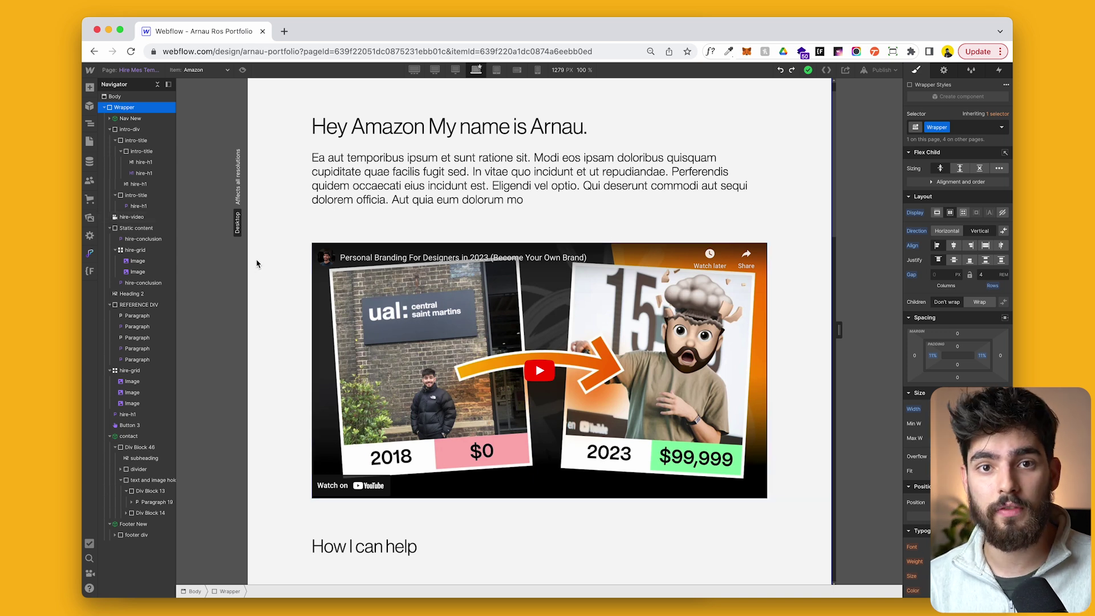
{"action": "scroll", "coordinate": [680, 206], "scroll_direction": "down", "scroll_amount": 3}
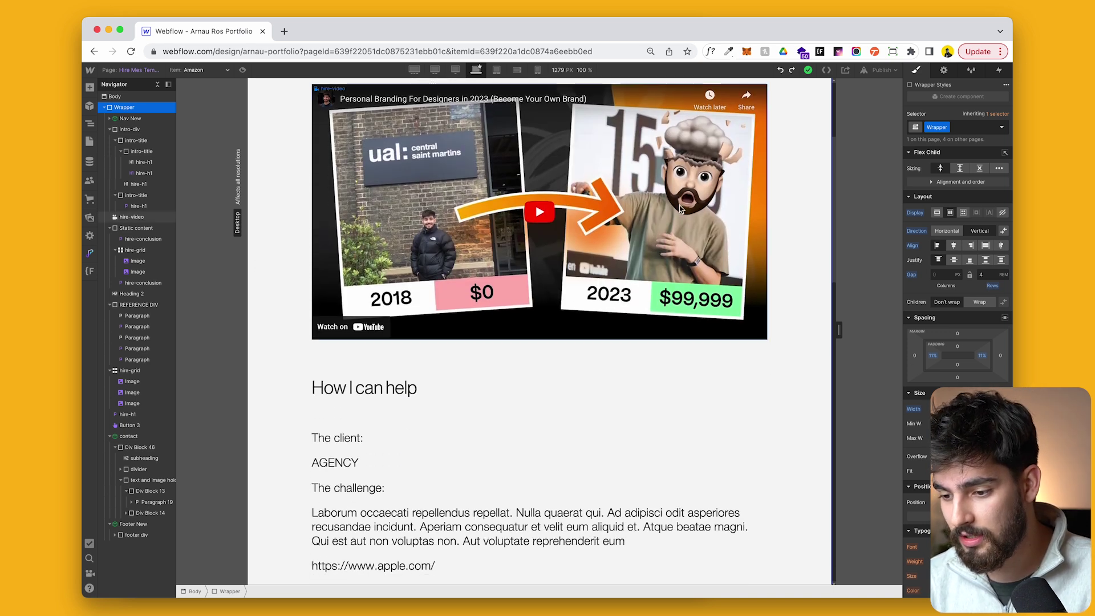
{"action": "left_click", "coordinate": [679, 205]}
{"action": "left_click", "coordinate": [945, 70]}
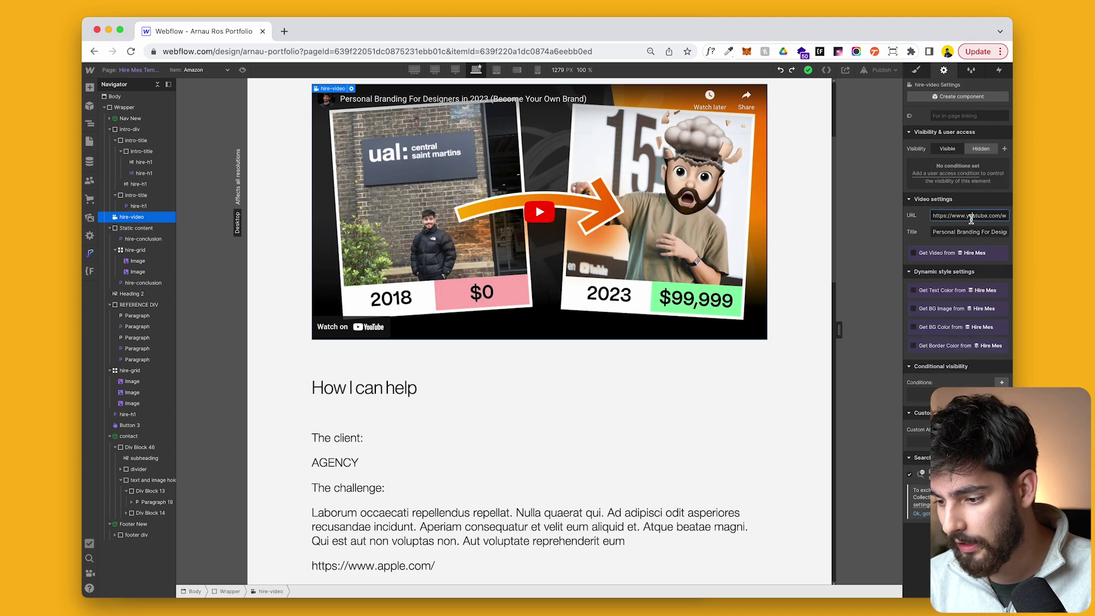
{"action": "scroll", "coordinate": [687, 377], "scroll_direction": "down", "scroll_amount": 2}
{"action": "left_click", "coordinate": [689, 379]}
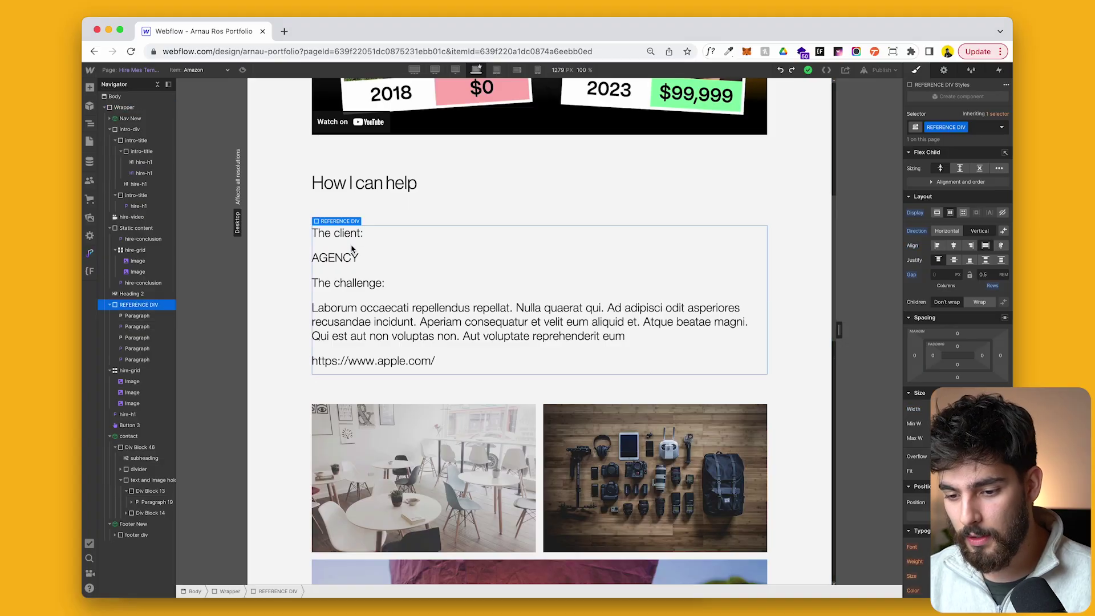
- Check that the URL paragraph is filled from the Link To Client Website field
{"action": "scroll", "coordinate": [354, 250], "scroll_direction": "down", "scroll_amount": 1}
{"action": "left_click", "coordinate": [279, 251]}
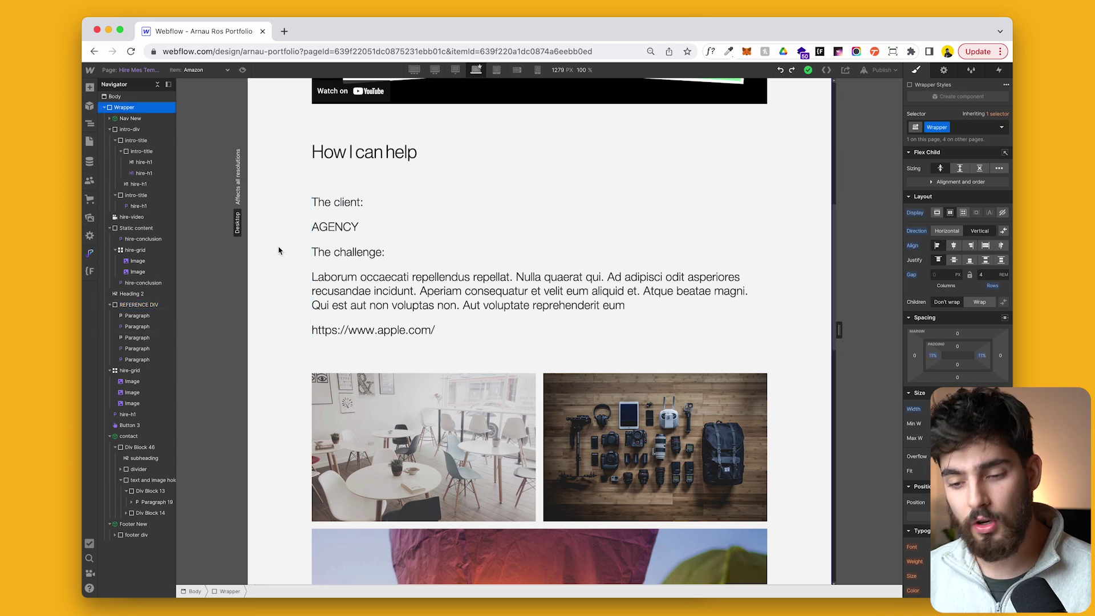
{"action": "left_click", "coordinate": [414, 226]}
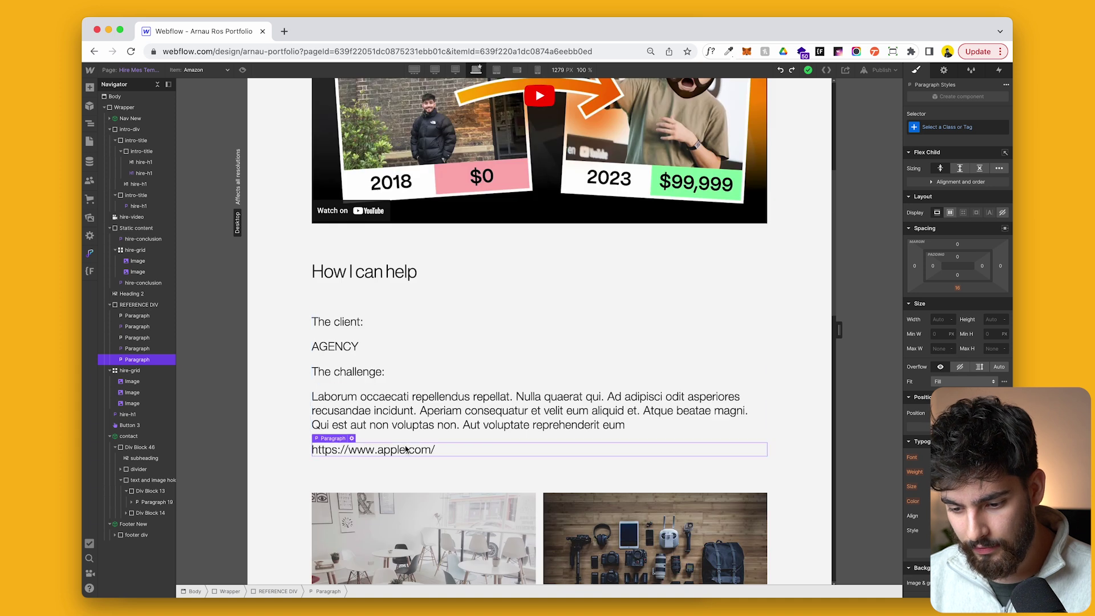
{"action": "scroll", "coordinate": [383, 407], "scroll_direction": "down", "scroll_amount": 1}
{"action": "scroll", "coordinate": [365, 394], "scroll_direction": "up", "scroll_amount": 3}
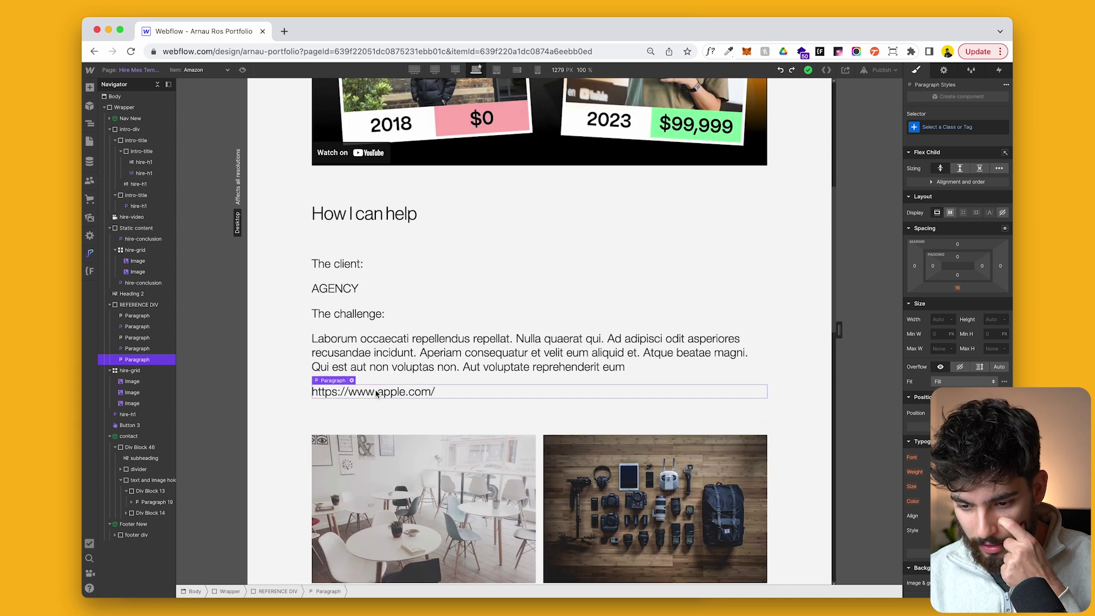
{"action": "left_click", "coordinate": [352, 381]}
{"action": "left_click", "coordinate": [367, 440]}
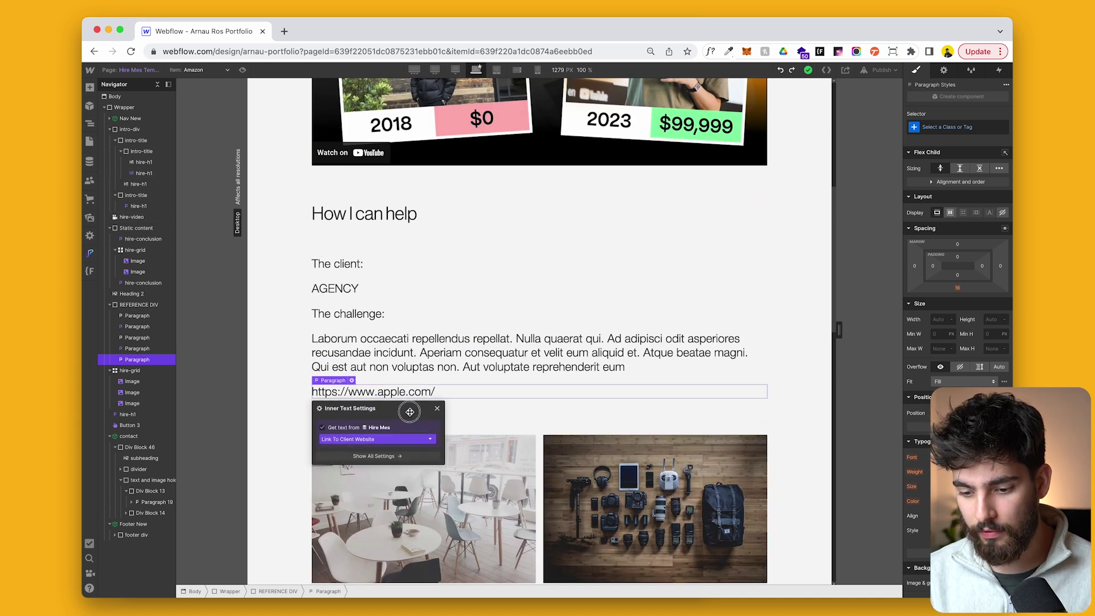
{"action": "left_click_drag", "start_coordinate": [410, 412], "coordinate": [412, 244]}
{"action": "left_click", "coordinate": [89, 162]}
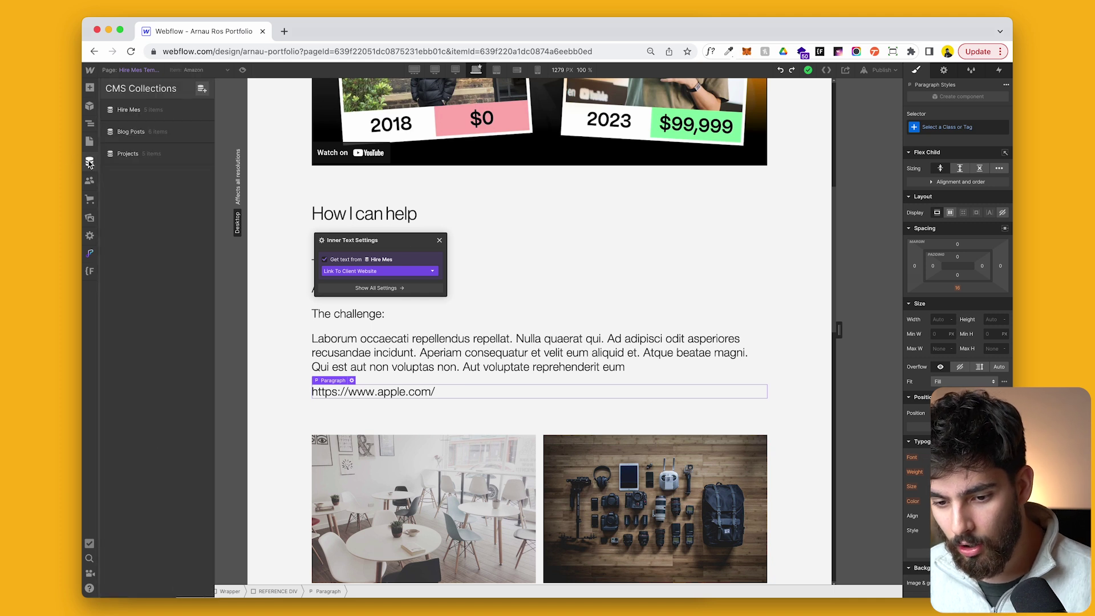
{"action": "left_click", "coordinate": [150, 156]}
{"action": "left_click", "coordinate": [256, 127]}
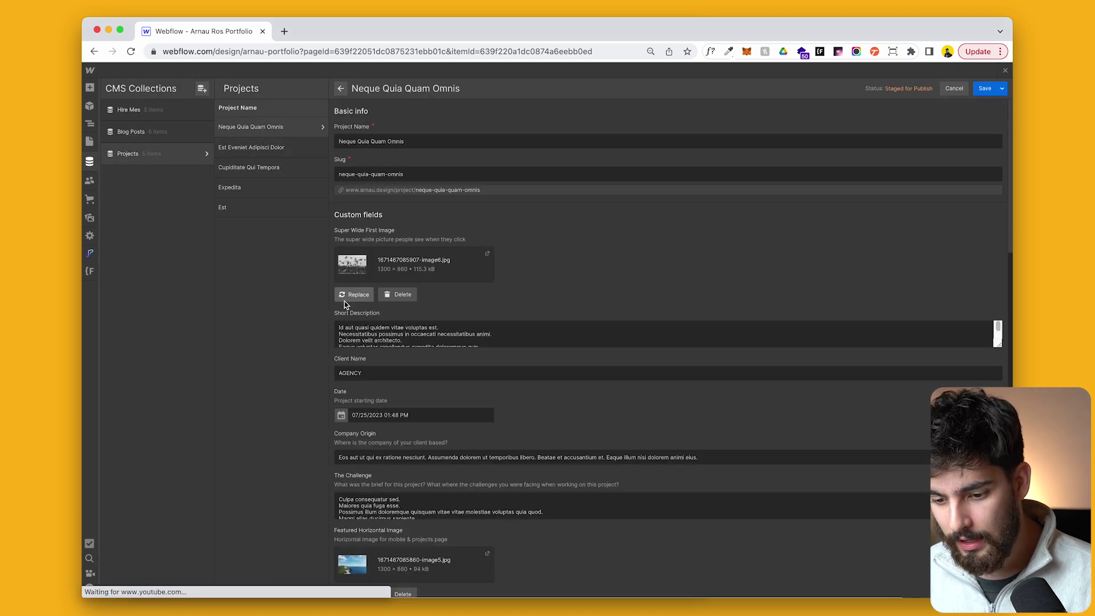
{"action": "scroll", "coordinate": [348, 308], "scroll_direction": "down", "scroll_amount": 2}
{"action": "left_click", "coordinate": [356, 326]}
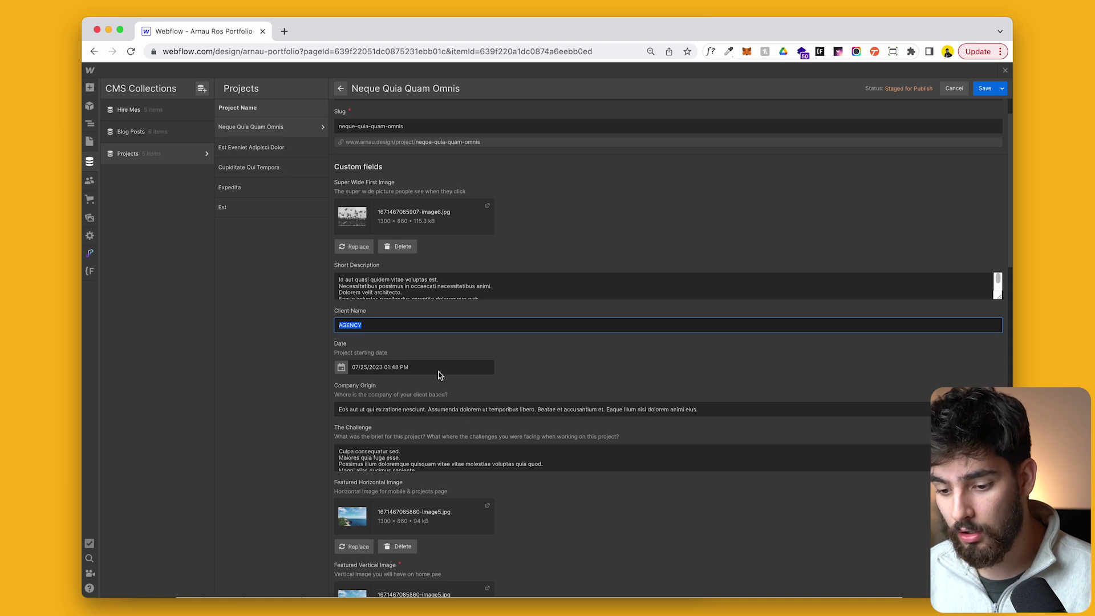
{"action": "scroll", "coordinate": [464, 412], "scroll_direction": "down", "scroll_amount": 20}
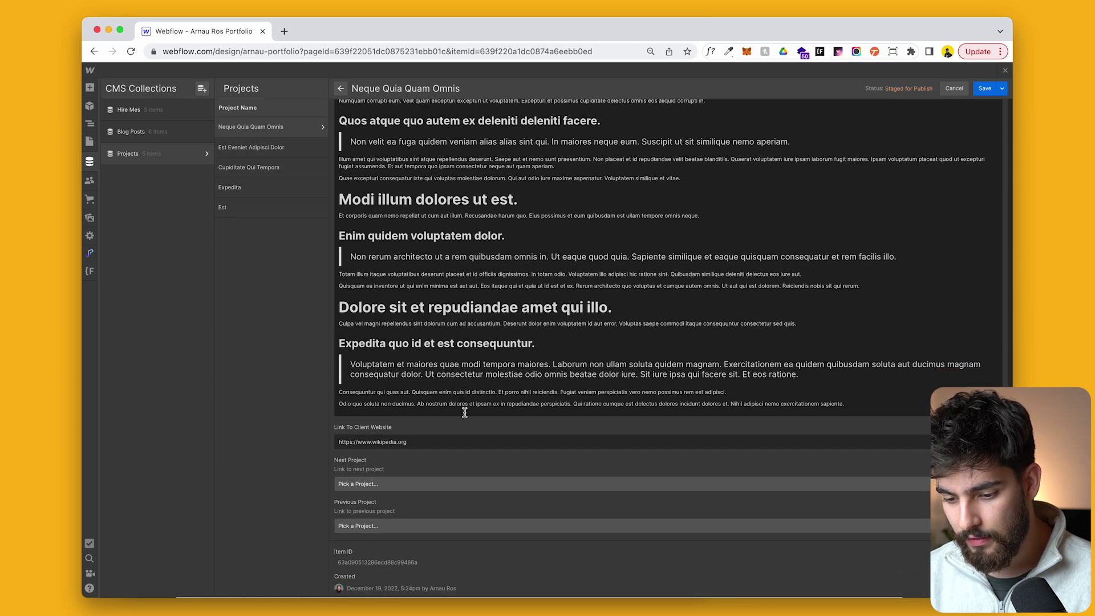
{"action": "scroll", "coordinate": [465, 412], "scroll_direction": "down", "scroll_amount": 2}
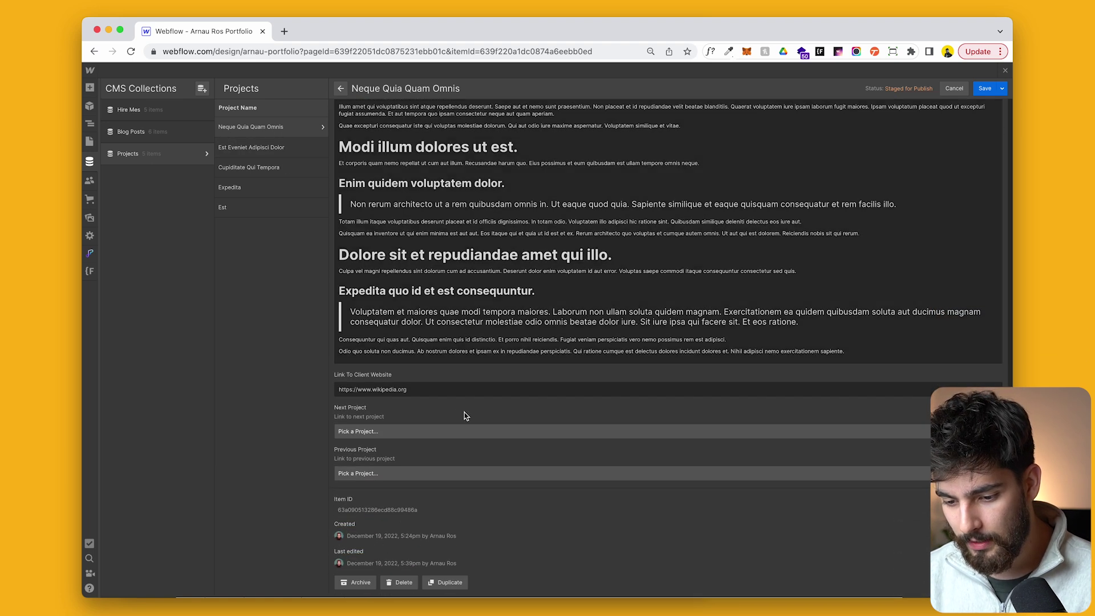
{"action": "left_click", "coordinate": [276, 147]}
{"action": "scroll", "coordinate": [433, 447], "scroll_direction": "down", "scroll_amount": 20}
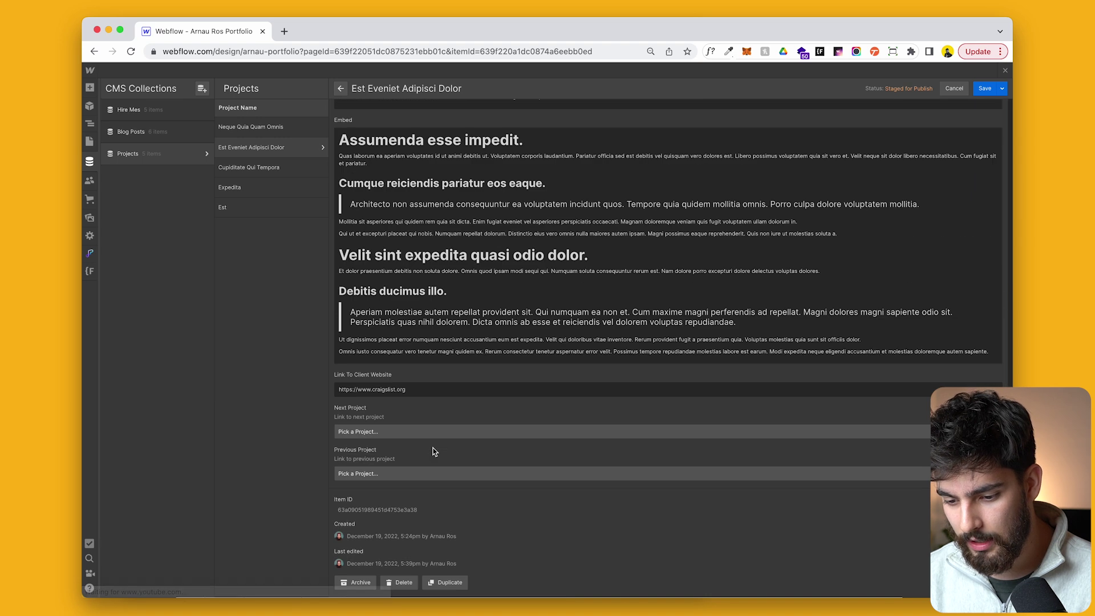
{"action": "left_click", "coordinate": [282, 183]}
{"action": "scroll", "coordinate": [462, 371], "scroll_direction": "down", "scroll_amount": 10}
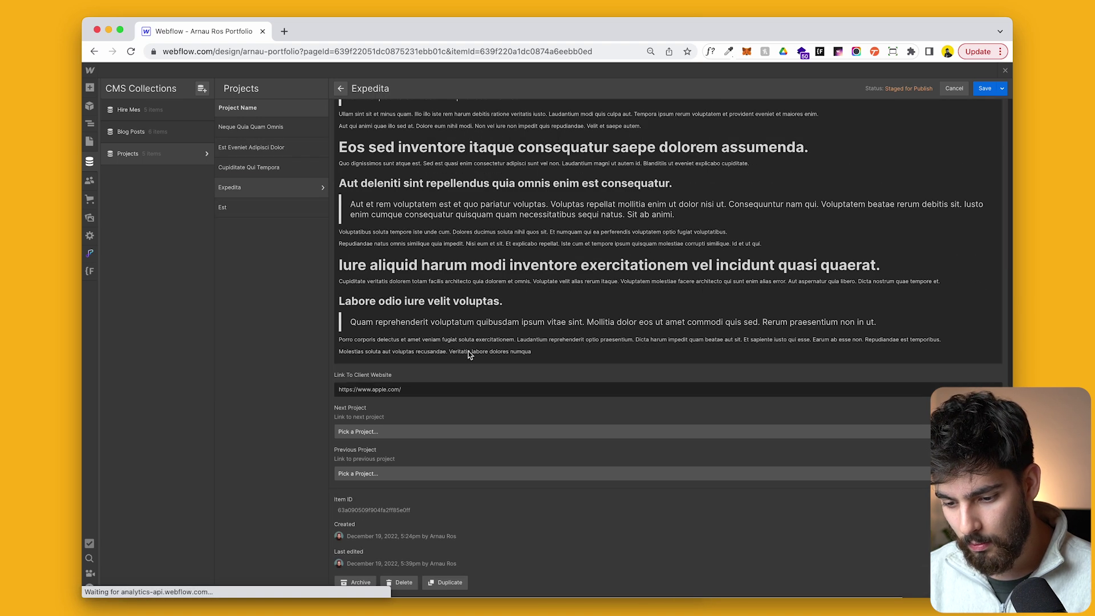
{"action": "left_click", "coordinate": [1007, 71]}
{"action": "left_click", "coordinate": [1006, 71]}
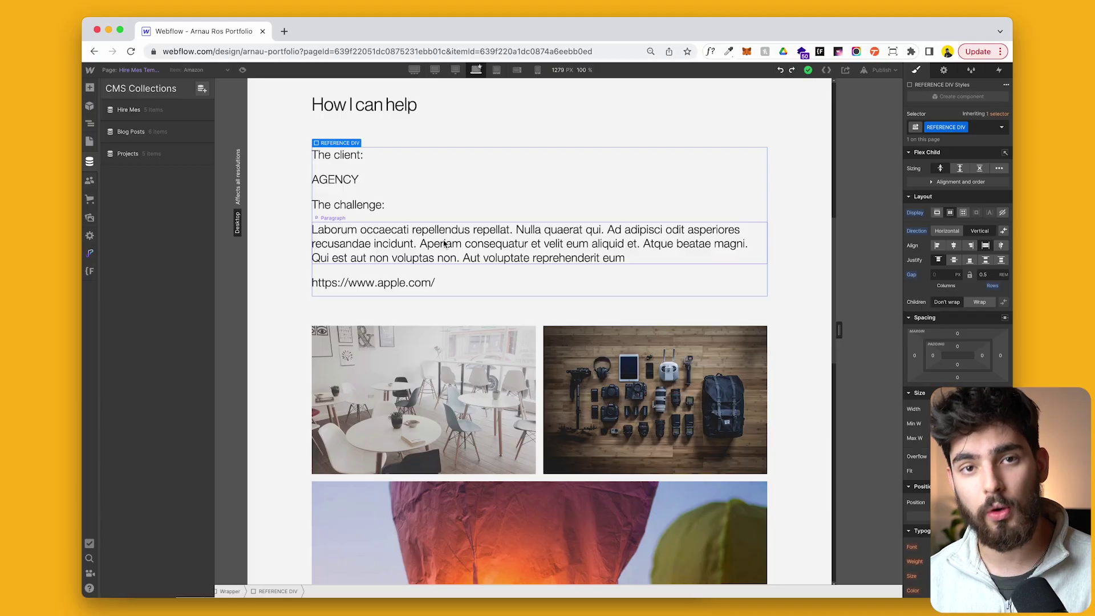
- Change the Twitter entry's Project Reference from Cupiditate Qui Tempora to Expedita
{"action": "left_click", "coordinate": [143, 117]}
{"action": "left_click", "coordinate": [340, 132]}
{"action": "scroll", "coordinate": [628, 451], "scroll_direction": "down", "scroll_amount": 8}
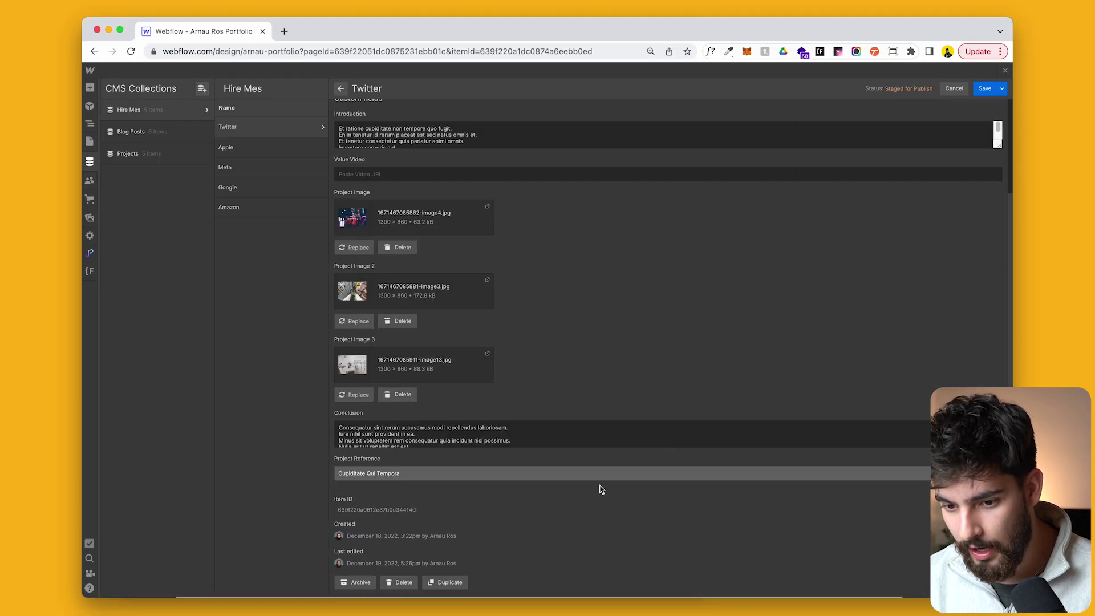
{"action": "left_click", "coordinate": [500, 472]}
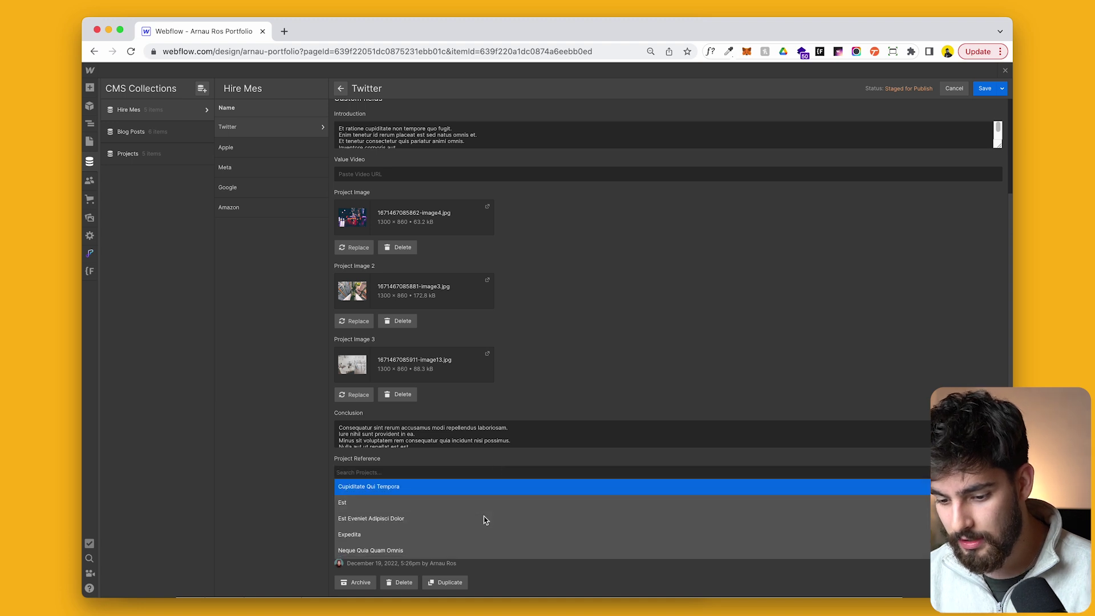
{"action": "left_click", "coordinate": [465, 534]}
{"action": "left_click", "coordinate": [436, 477]}
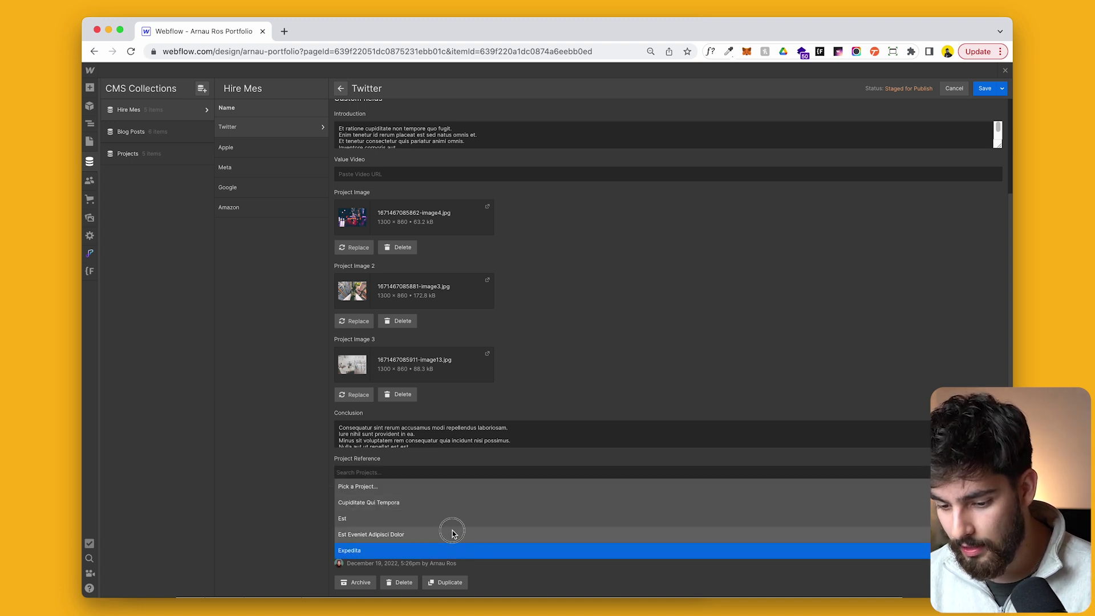
{"action": "left_click", "coordinate": [452, 533]}
{"action": "left_click", "coordinate": [443, 478]}
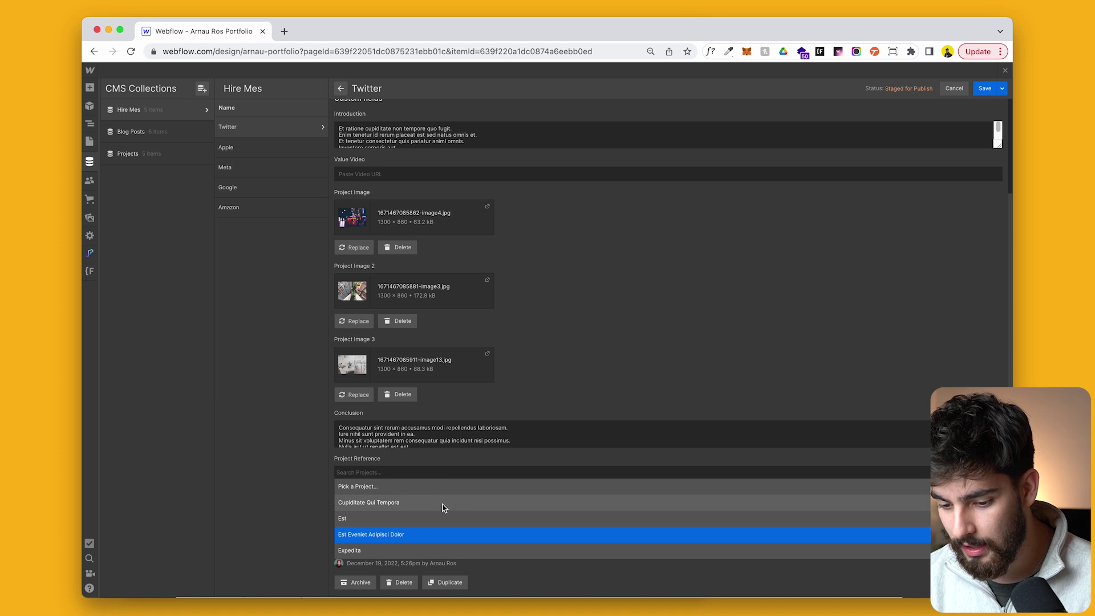
{"action": "left_click", "coordinate": [367, 551]}
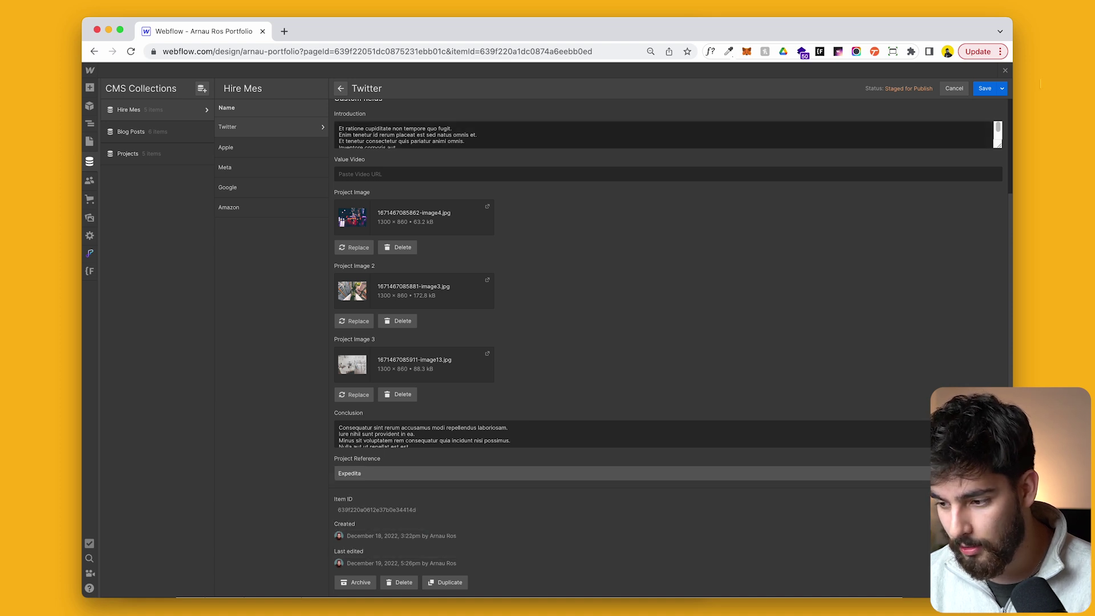
{"action": "left_click", "coordinate": [1004, 70]}
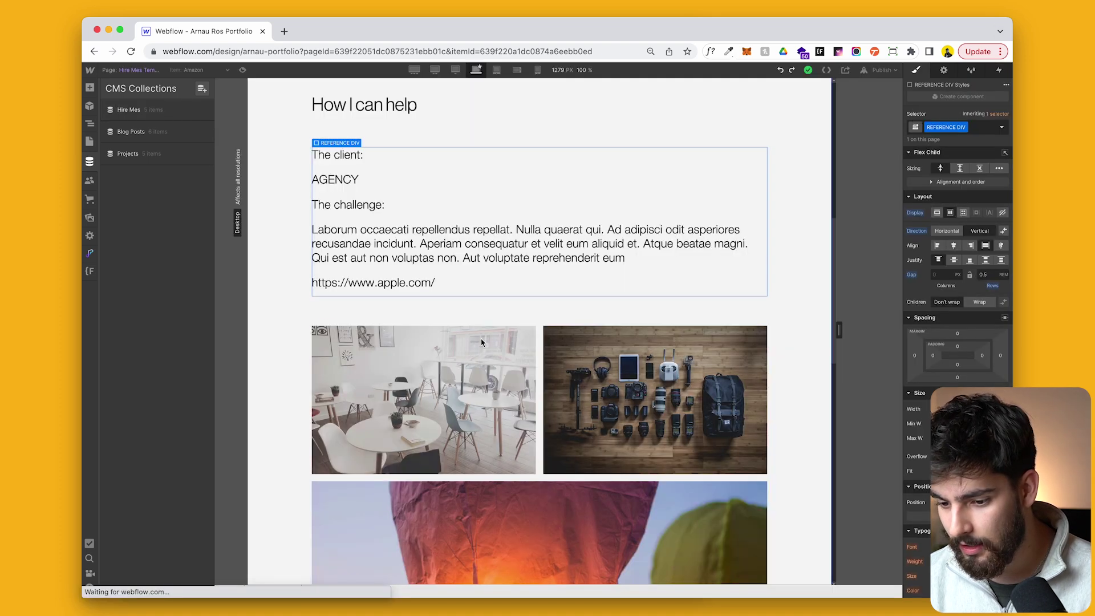
{"action": "left_click", "coordinate": [402, 285]}
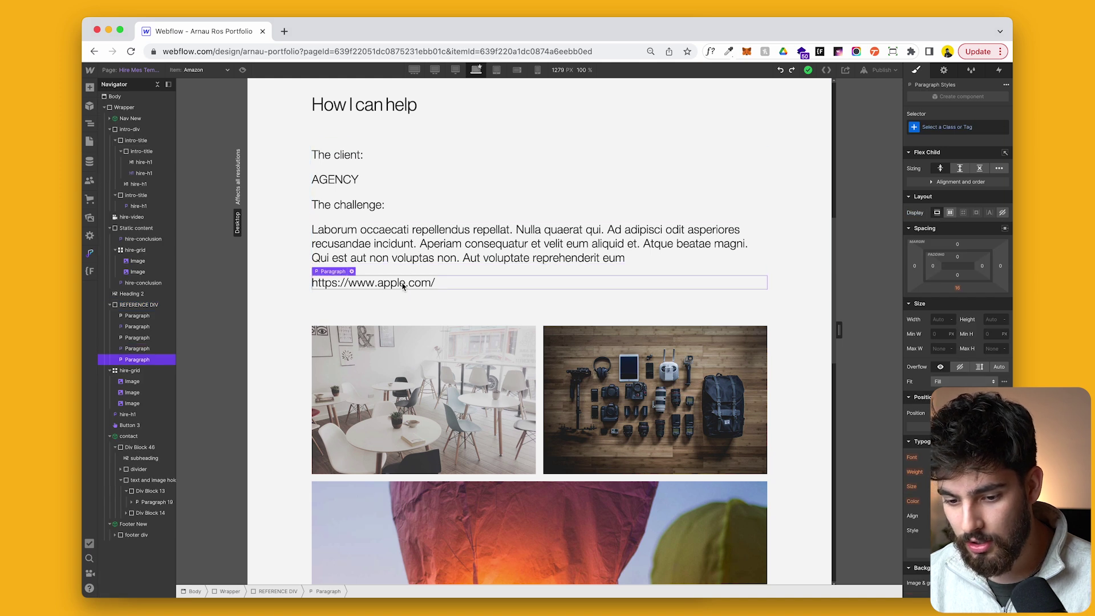
{"action": "left_click", "coordinate": [351, 272]}
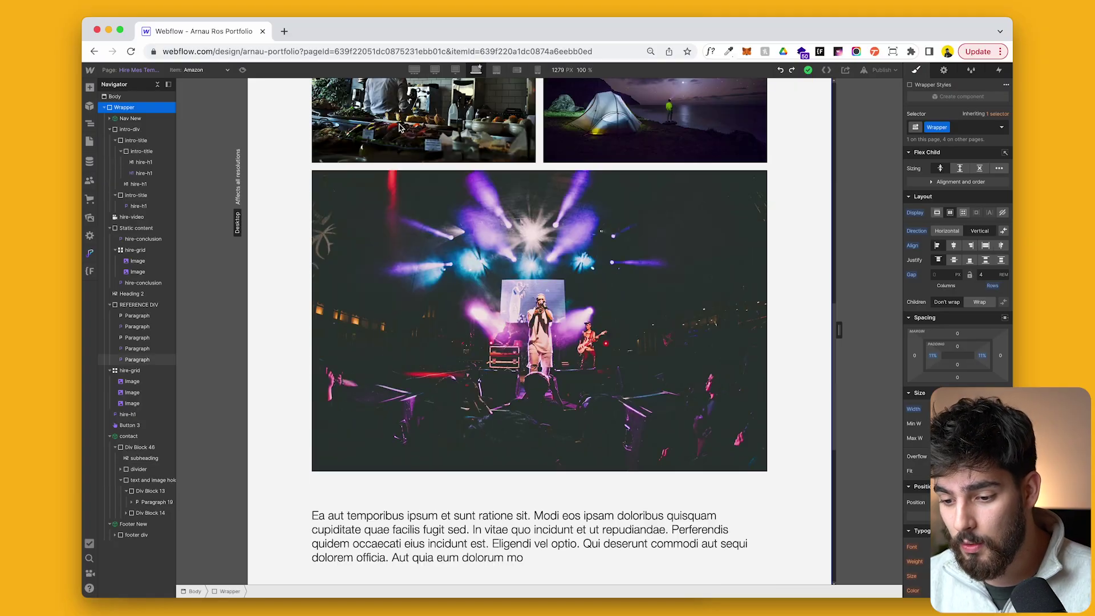
{"action": "scroll", "coordinate": [400, 126], "scroll_direction": "down", "scroll_amount": 1}
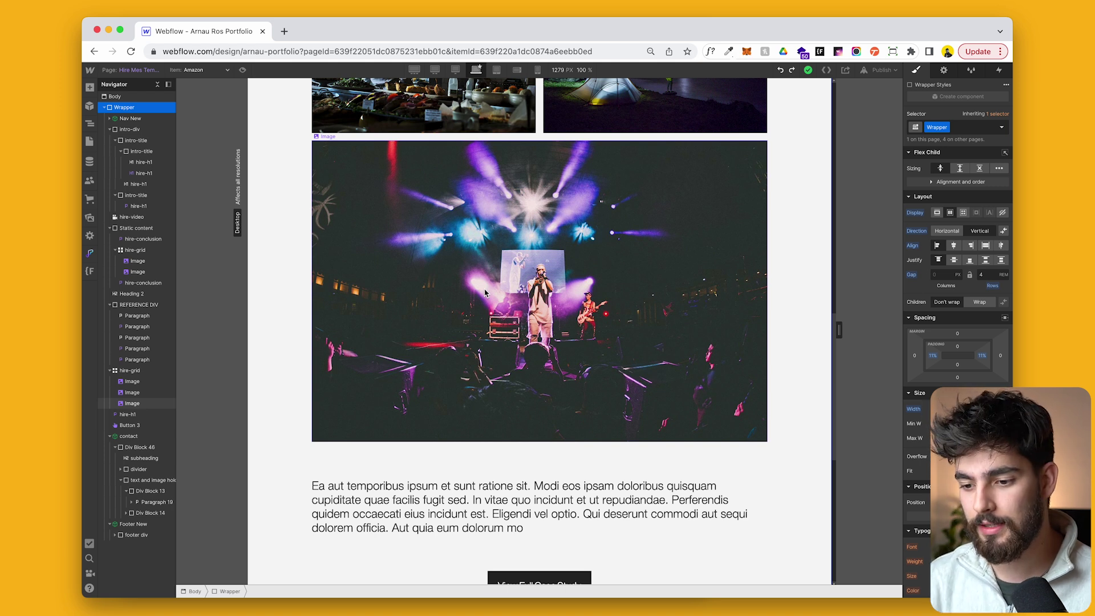
{"action": "scroll", "coordinate": [485, 293], "scroll_direction": "up", "scroll_amount": 15}
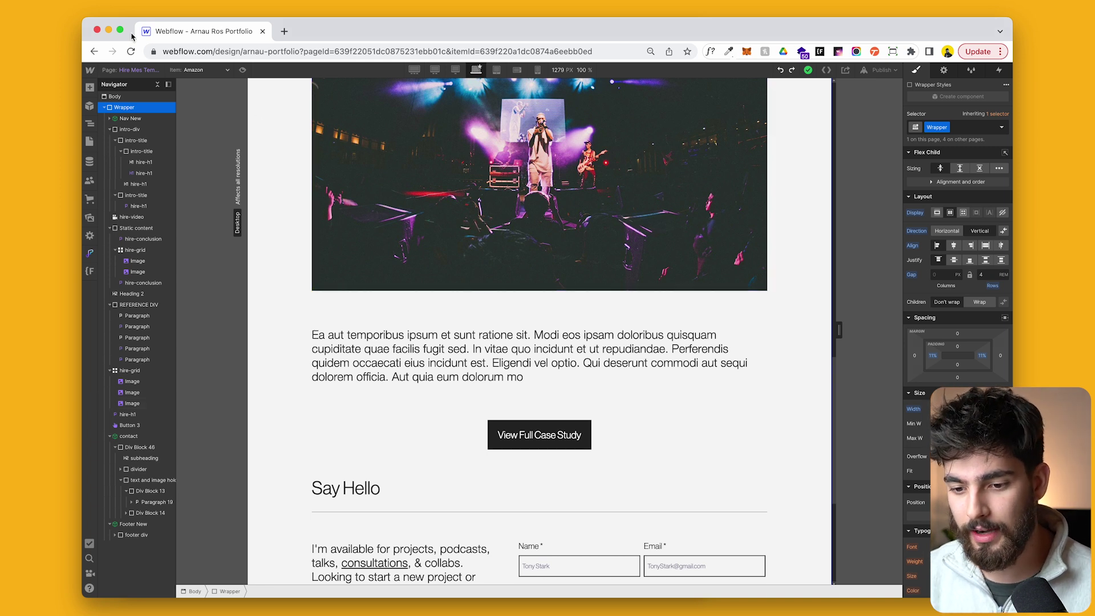
- Review the Twitter entry in the Hire Mes collection, then return to the canvas
{"action": "left_click", "coordinate": [91, 162]}
{"action": "left_click", "coordinate": [142, 120]}
{"action": "left_click", "coordinate": [289, 129]}
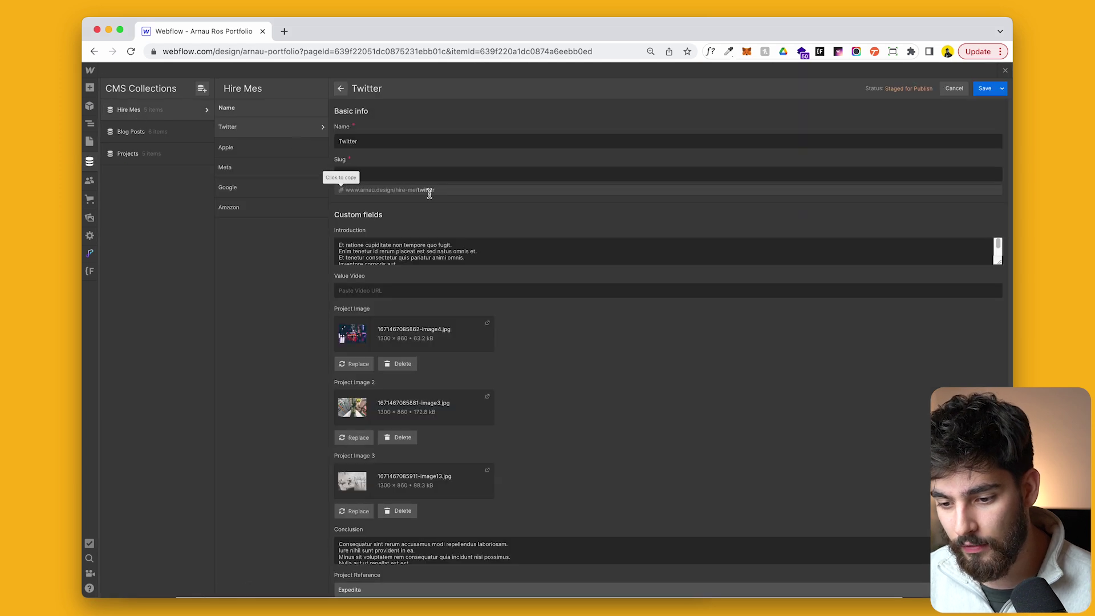
{"action": "key", "text": "Escape"}
{"action": "left_click", "coordinate": [1006, 72]}
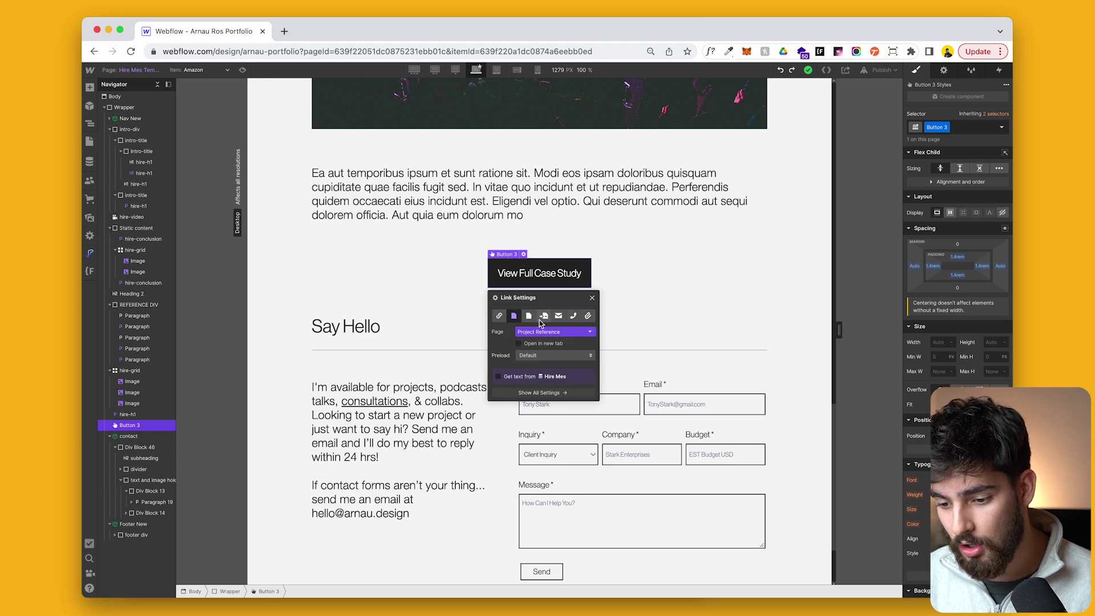
- Dismiss the button's link settings and scroll down to the contact form and footer
{"action": "left_click", "coordinate": [634, 283]}
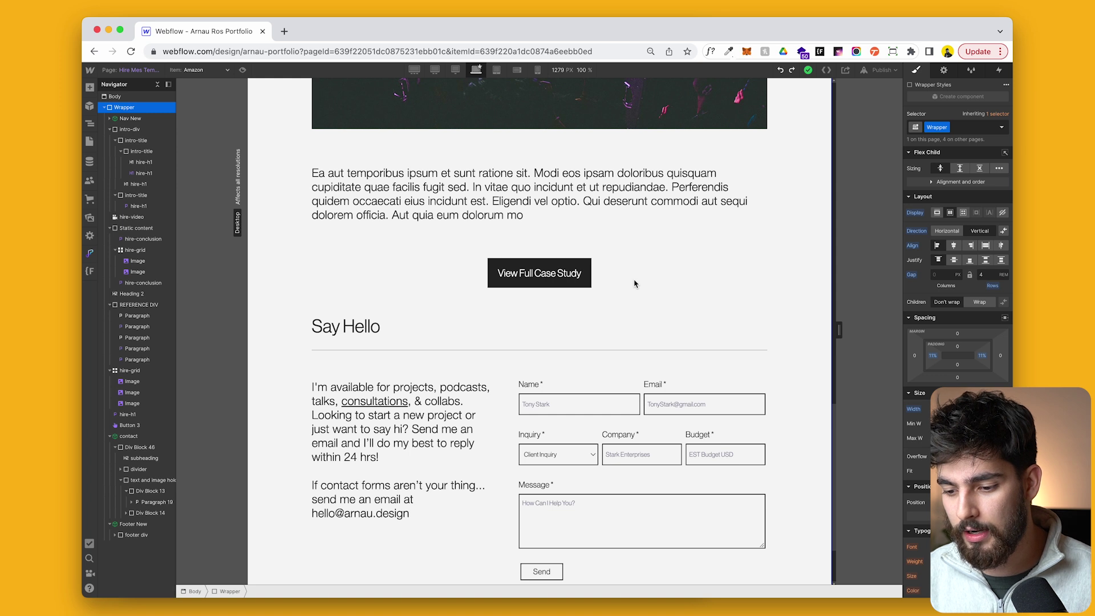
{"action": "scroll", "coordinate": [479, 288], "scroll_direction": "down", "scroll_amount": 2}
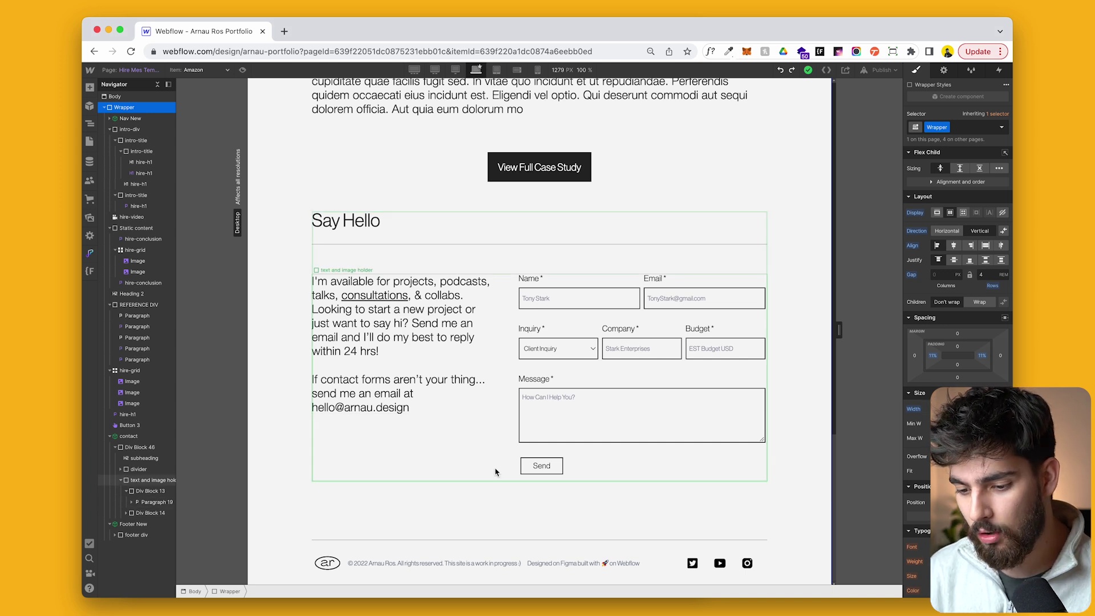
- Insert the Testimonial component via a 'test' search and place it above the footer
{"action": "key", "text": "super+e"}
{"action": "type", "text": "test"}
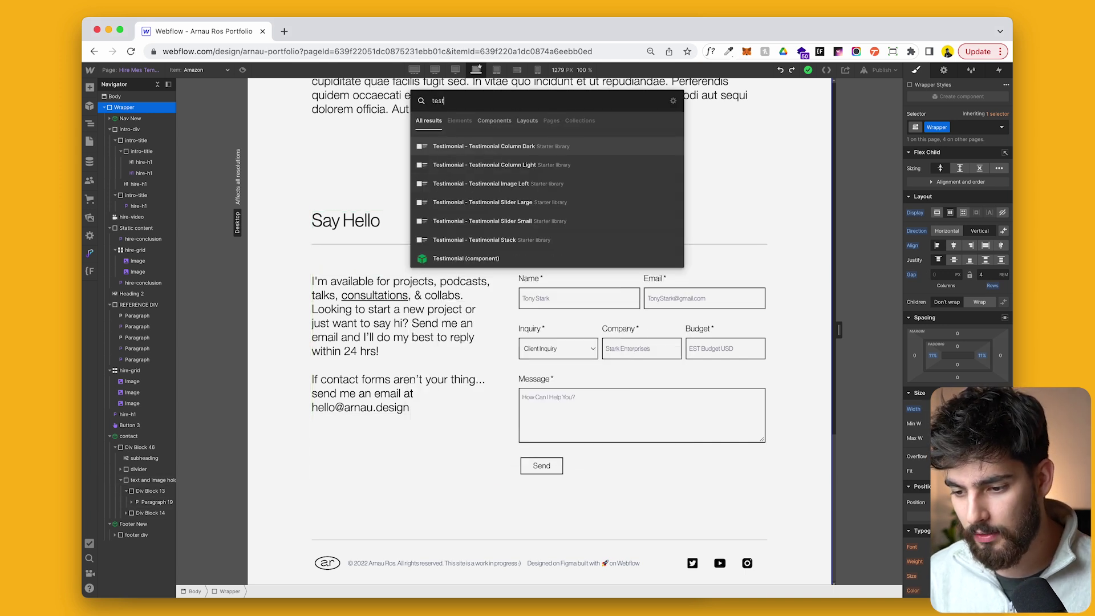
{"action": "key", "text": "Down"}
{"action": "key", "text": "Down"}
{"action": "key", "text": "Down"}
{"action": "key", "text": "Down"}
{"action": "key", "text": "Down"}
{"action": "key", "text": "Down"}
{"action": "key", "text": "Return"}
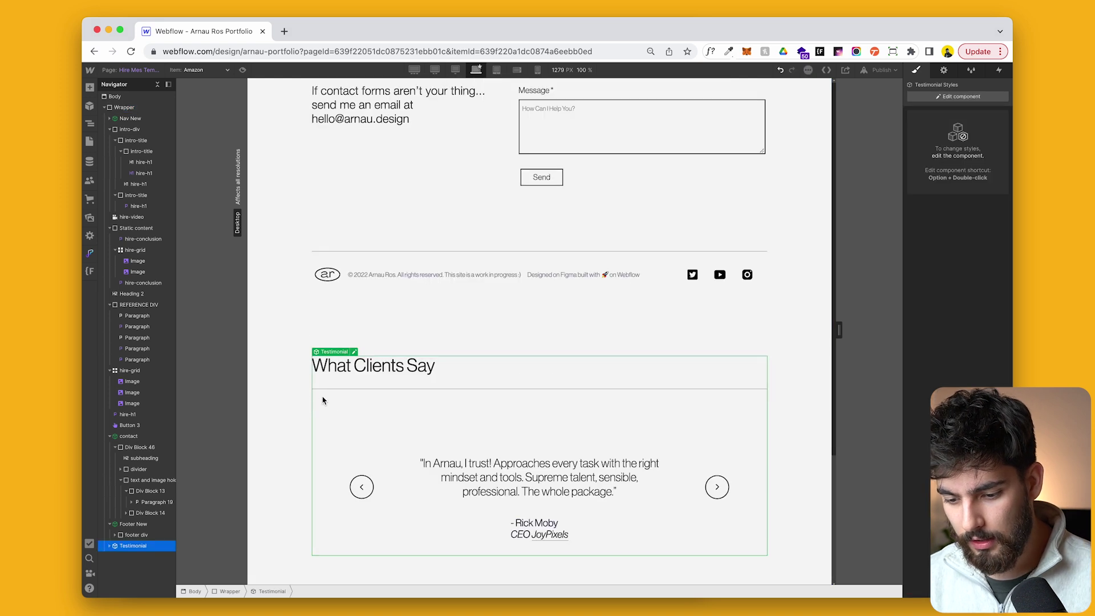
{"action": "left_click_drag", "start_coordinate": [324, 398], "coordinate": [337, 240]}
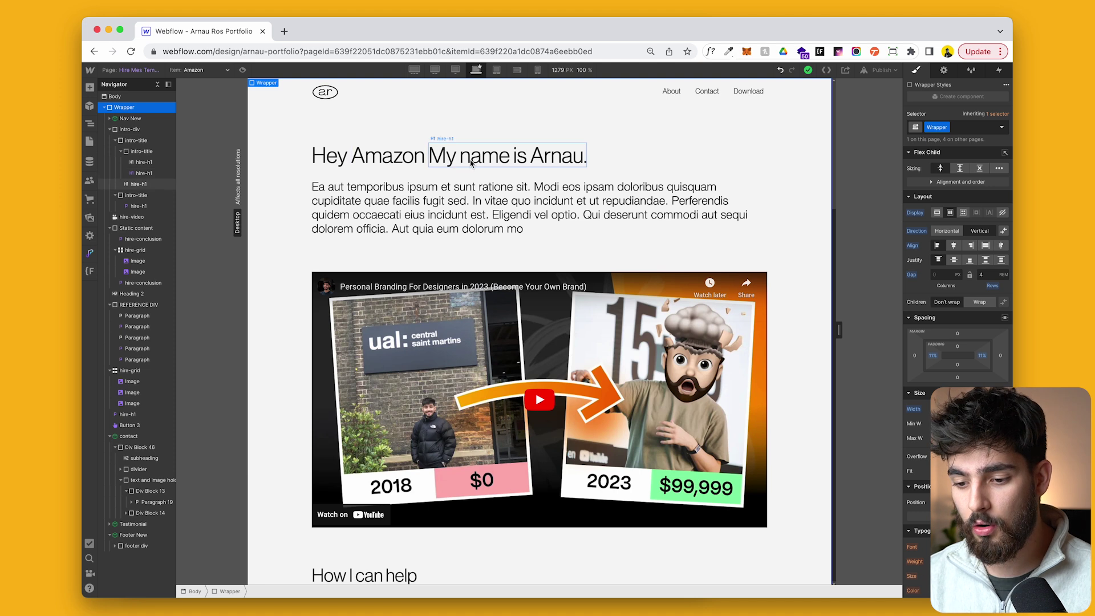
{"action": "left_click", "coordinate": [401, 165]}
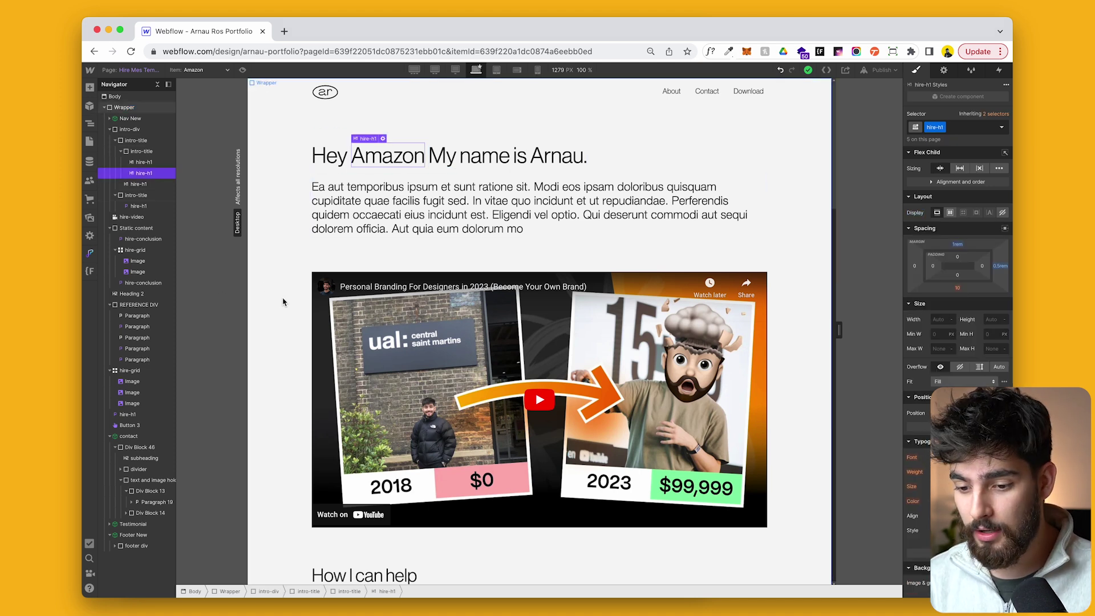
{"action": "scroll", "coordinate": [282, 306], "scroll_direction": "down", "scroll_amount": 3}
{"action": "left_click", "coordinate": [457, 274]}
{"action": "scroll", "coordinate": [301, 364], "scroll_direction": "down", "scroll_amount": 10}
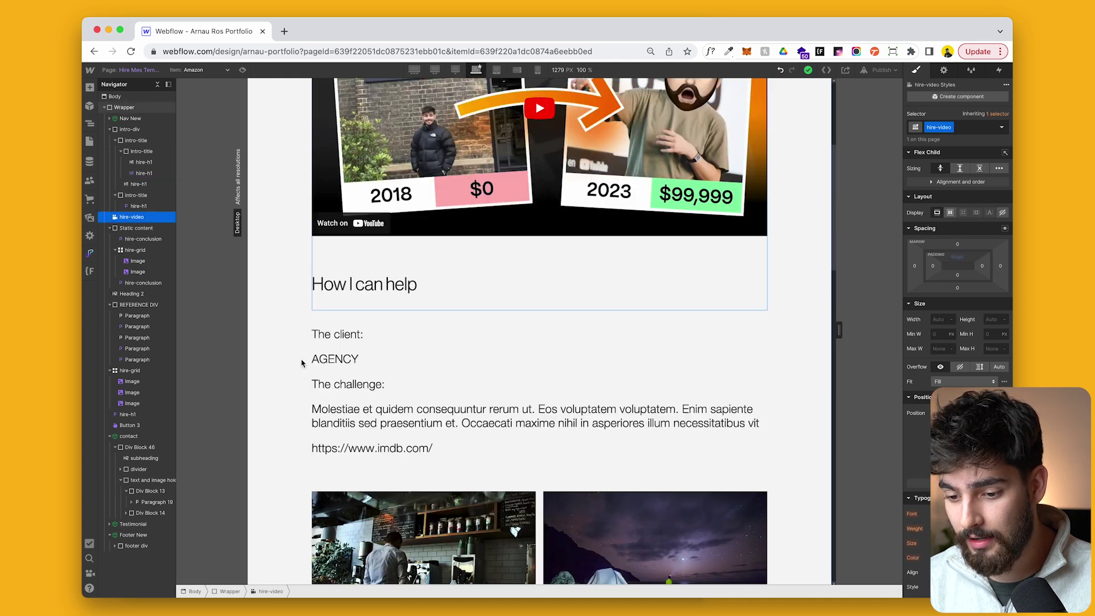
{"action": "scroll", "coordinate": [301, 363], "scroll_direction": "up", "scroll_amount": 5}
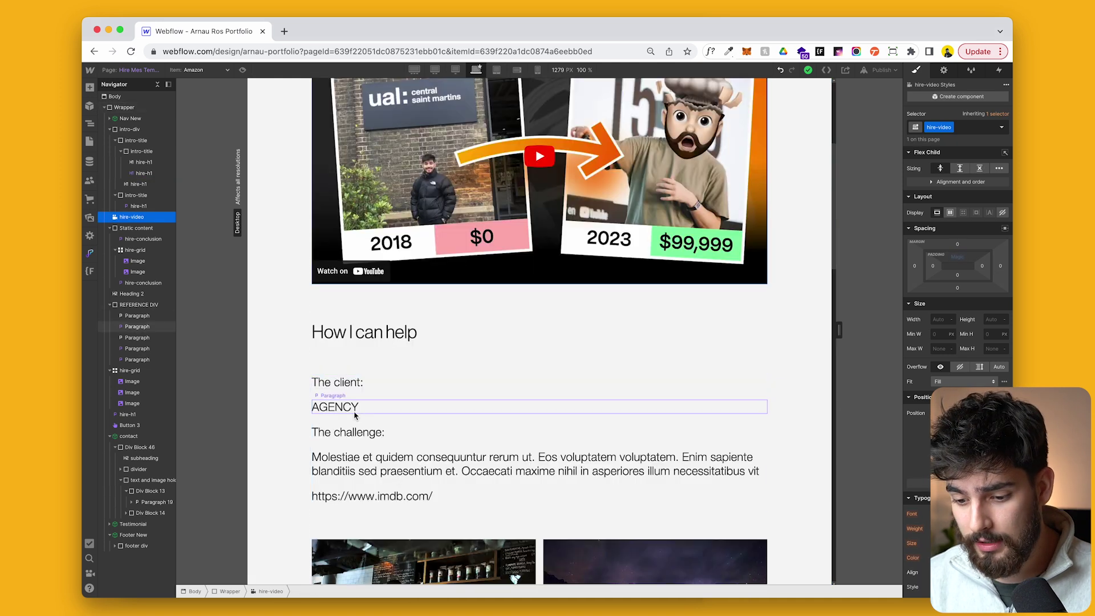
{"action": "scroll", "coordinate": [354, 388], "scroll_direction": "down", "scroll_amount": 4}
{"action": "left_click", "coordinate": [381, 228]}
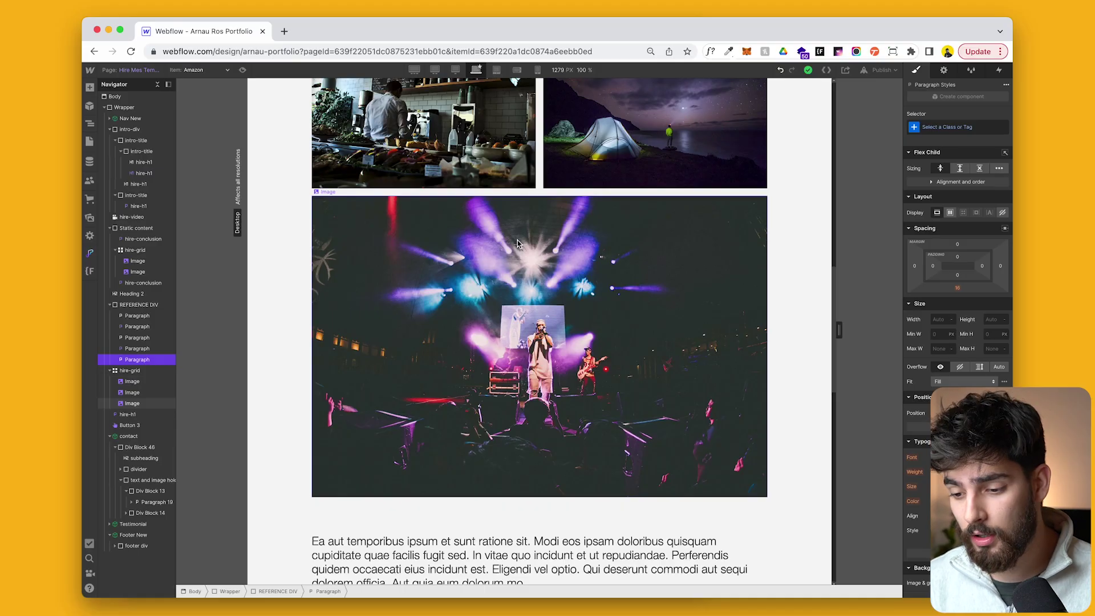
{"action": "scroll", "coordinate": [518, 240], "scroll_direction": "up", "scroll_amount": 3}
{"action": "left_click", "coordinate": [583, 370]}
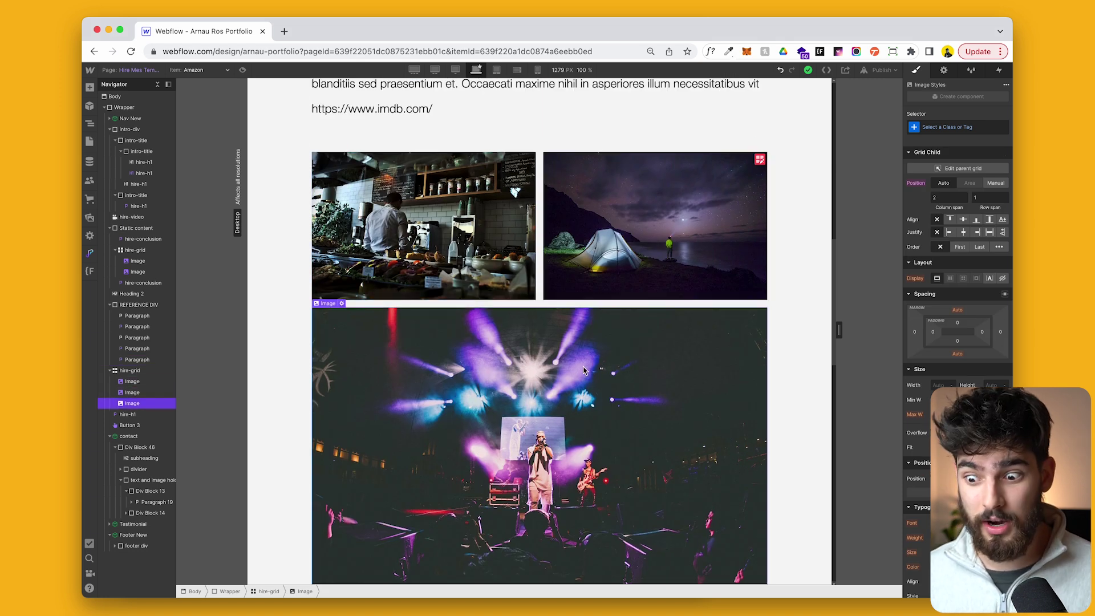
{"action": "scroll", "coordinate": [583, 369], "scroll_direction": "down", "scroll_amount": 10}
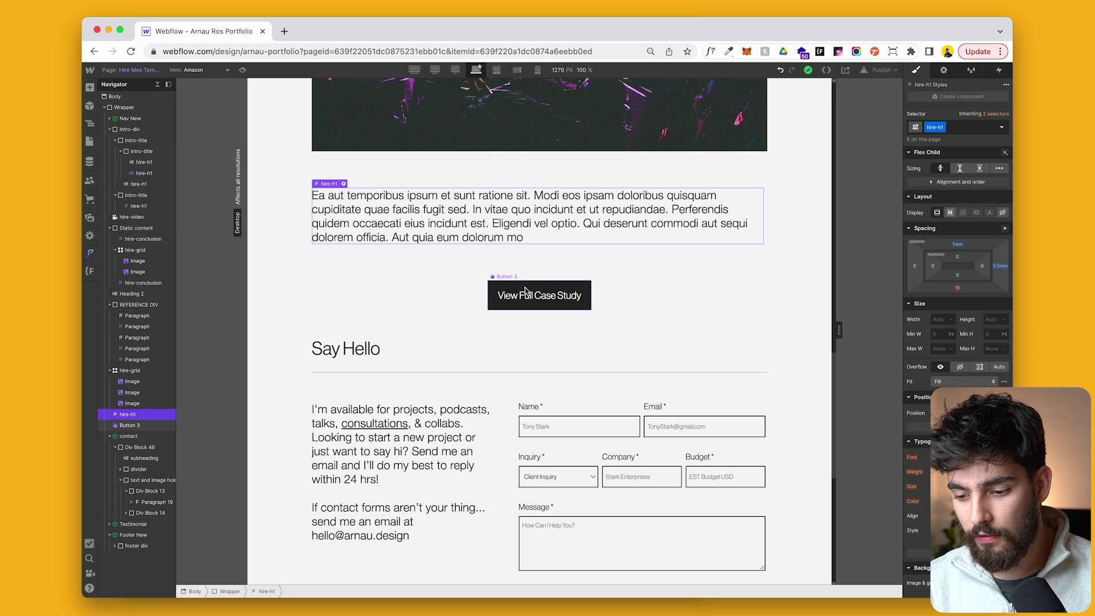
{"action": "left_click", "coordinate": [517, 296]}
{"action": "scroll", "coordinate": [517, 297], "scroll_direction": "down", "scroll_amount": 3}
{"action": "left_click", "coordinate": [464, 359]}
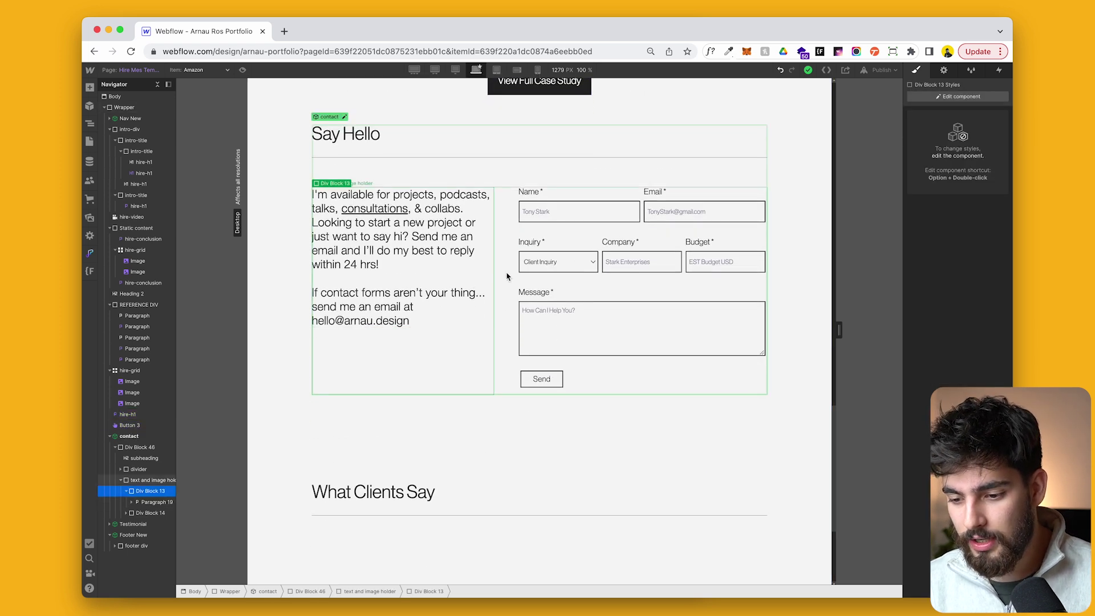
{"action": "scroll", "coordinate": [506, 278], "scroll_direction": "down", "scroll_amount": 4}
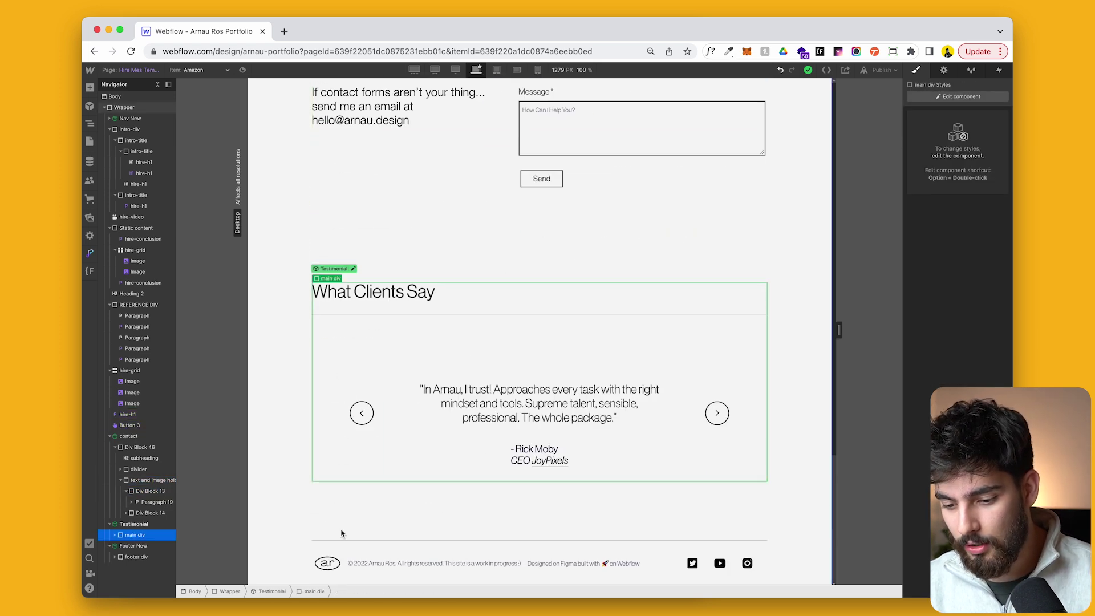
{"action": "left_click", "coordinate": [807, 486]}
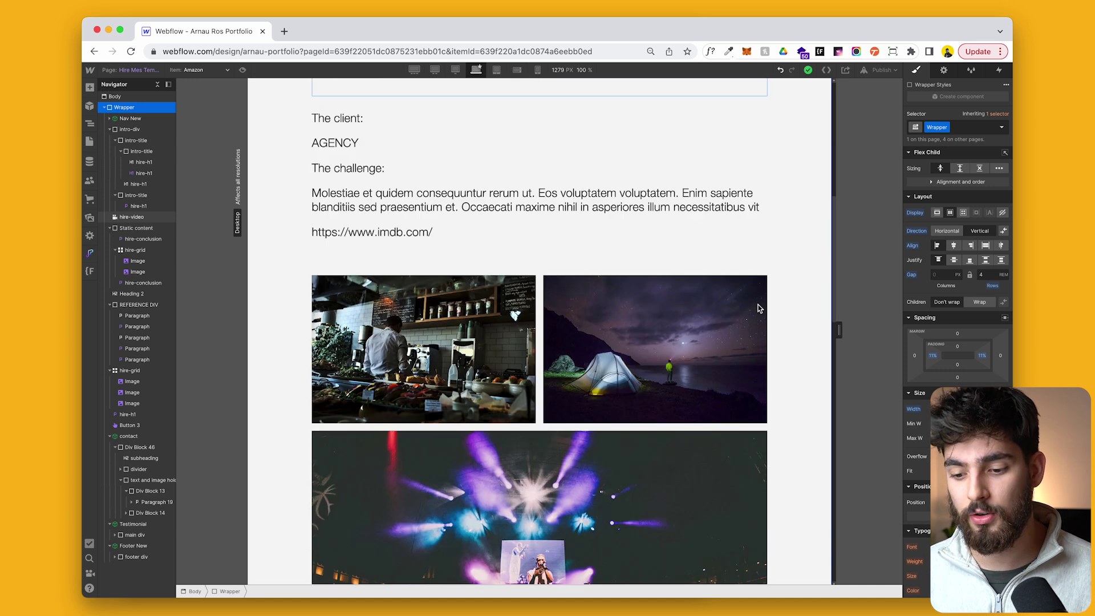
{"action": "scroll", "coordinate": [758, 308], "scroll_direction": "down", "scroll_amount": 1}
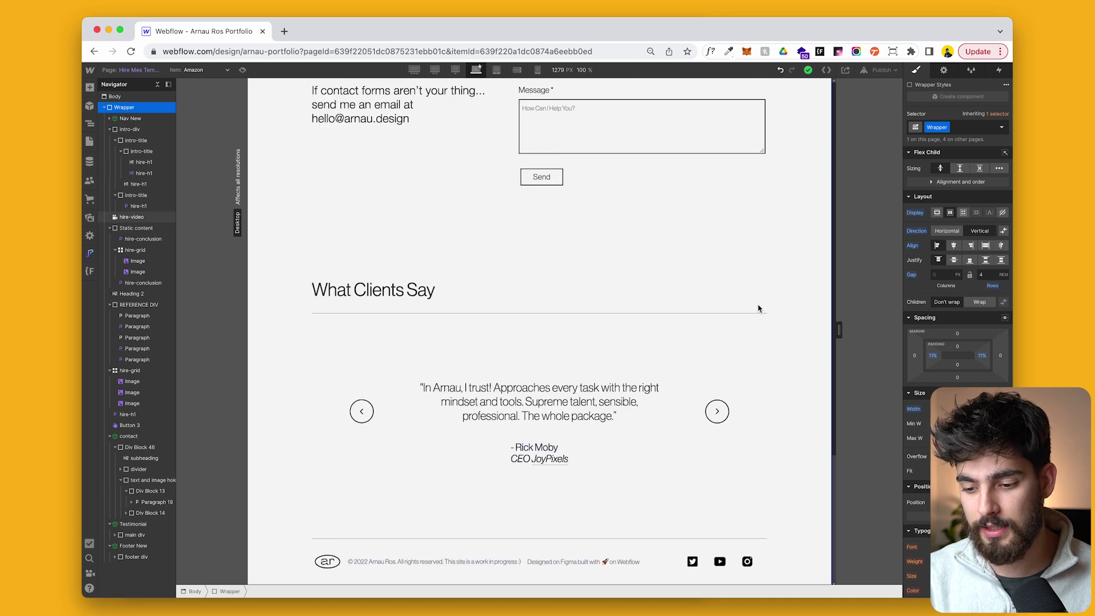
{"action": "scroll", "coordinate": [759, 308], "scroll_direction": "up", "scroll_amount": 15}
{"action": "scroll", "coordinate": [758, 308], "scroll_direction": "up", "scroll_amount": 8}
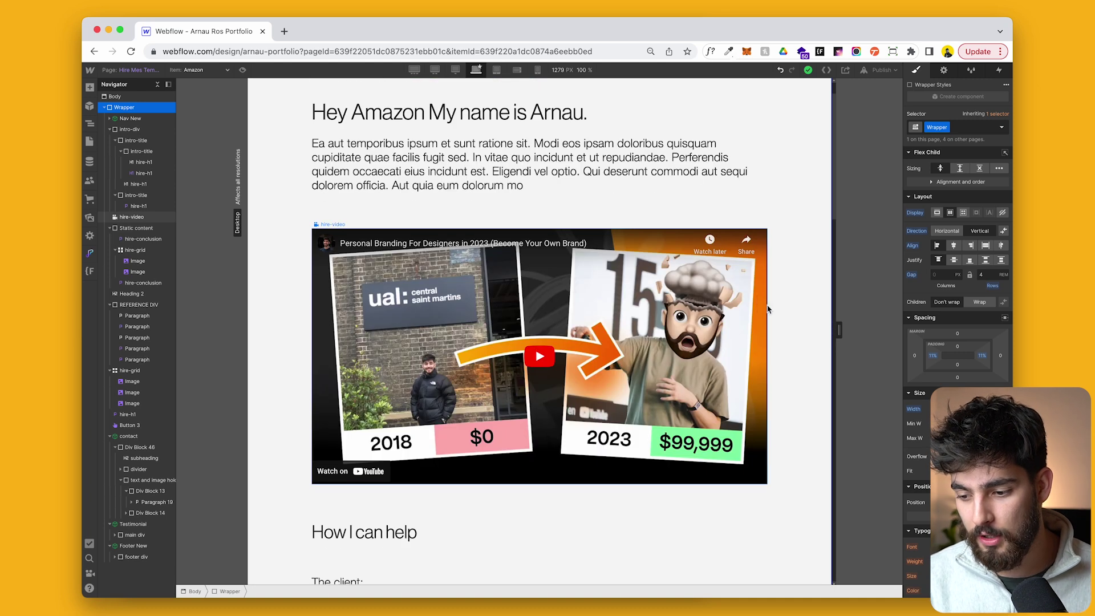
{"action": "scroll", "coordinate": [810, 319], "scroll_direction": "down", "scroll_amount": 2}
{"action": "scroll", "coordinate": [812, 320], "scroll_direction": "up", "scroll_amount": 1}
{"action": "scroll", "coordinate": [812, 320], "scroll_direction": "down", "scroll_amount": 8}
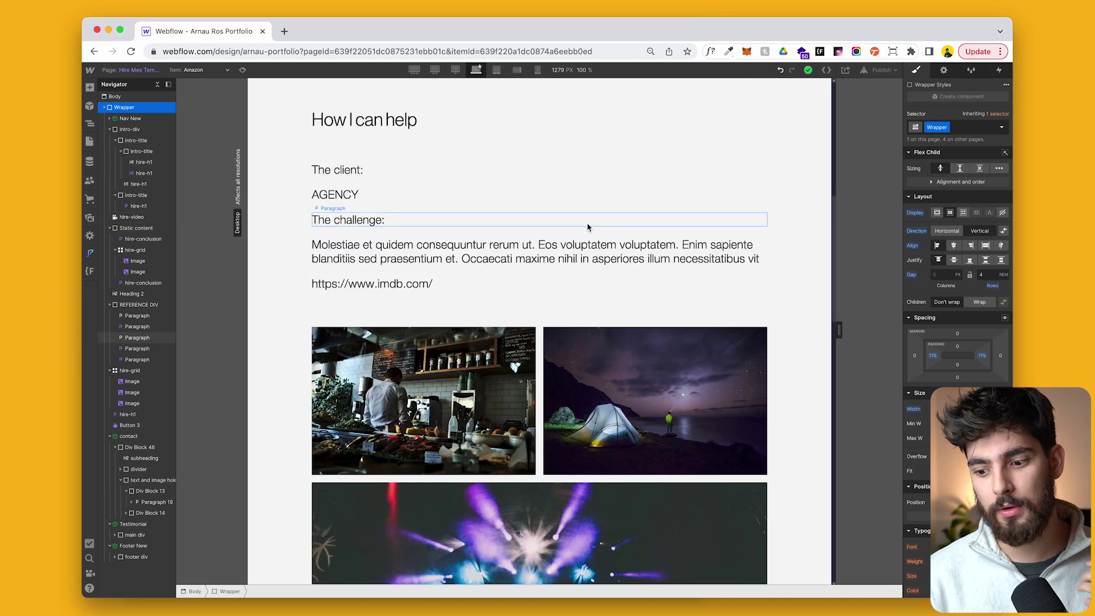
{"action": "scroll", "coordinate": [587, 227], "scroll_direction": "down", "scroll_amount": 3}
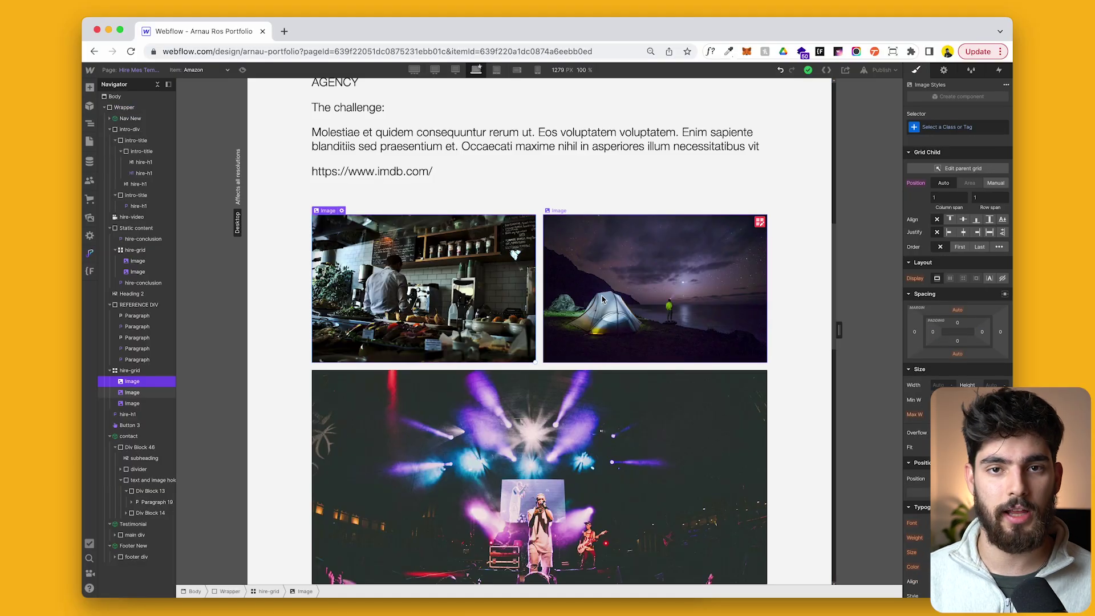
{"action": "left_click", "coordinate": [566, 438]}
{"action": "scroll", "coordinate": [554, 343], "scroll_direction": "down", "scroll_amount": 10}
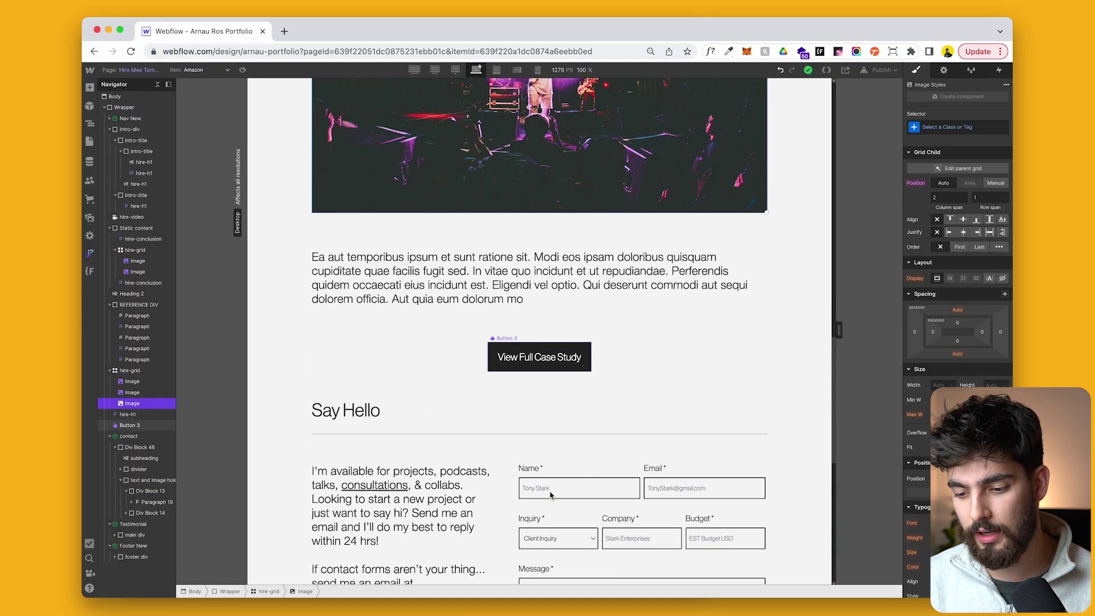
{"action": "scroll", "coordinate": [795, 433], "scroll_direction": "up", "scroll_amount": 1}
{"action": "left_click", "coordinate": [795, 433]}
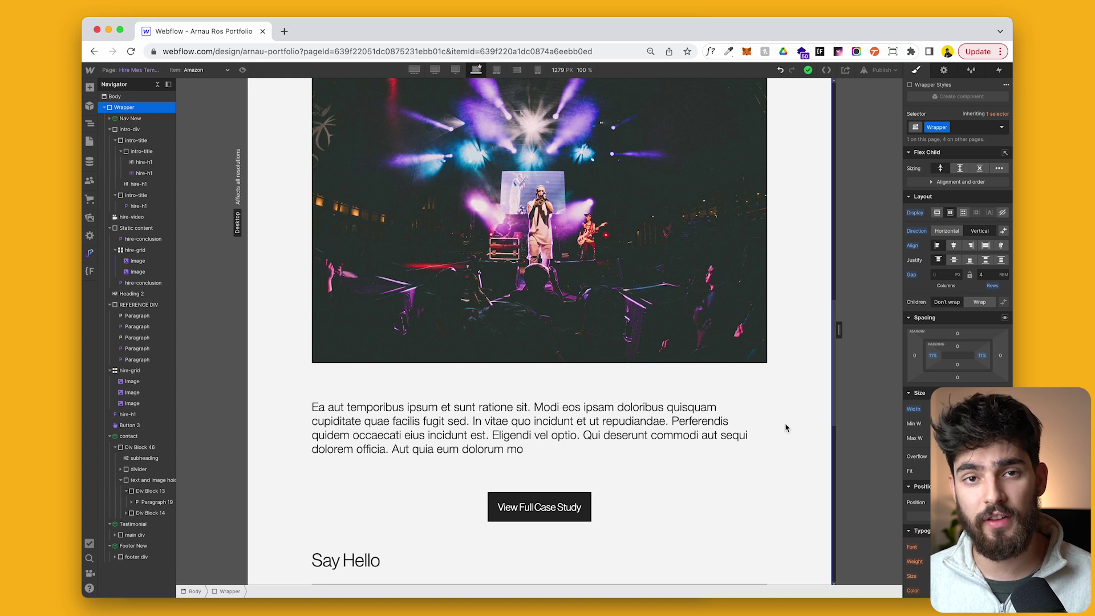